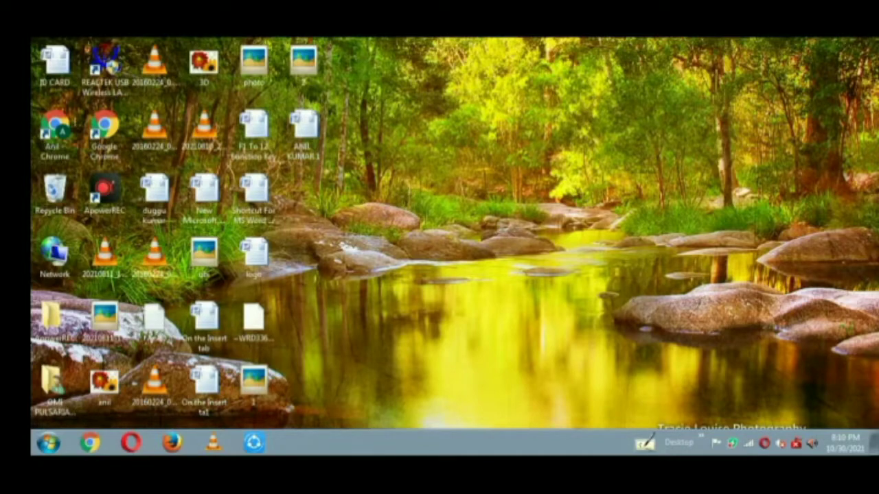
Open the résumé document from the Windows desktop in Word
left_click(598, 214)
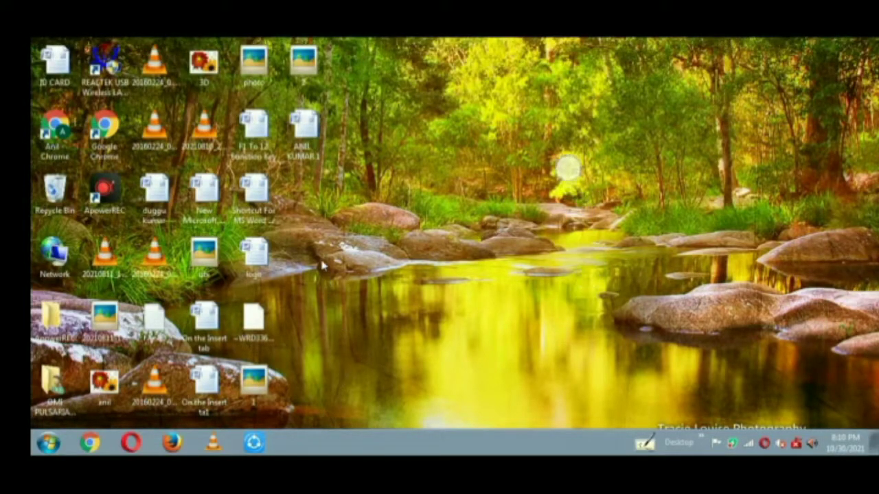
left_click_drag(568, 168, 579, 285)
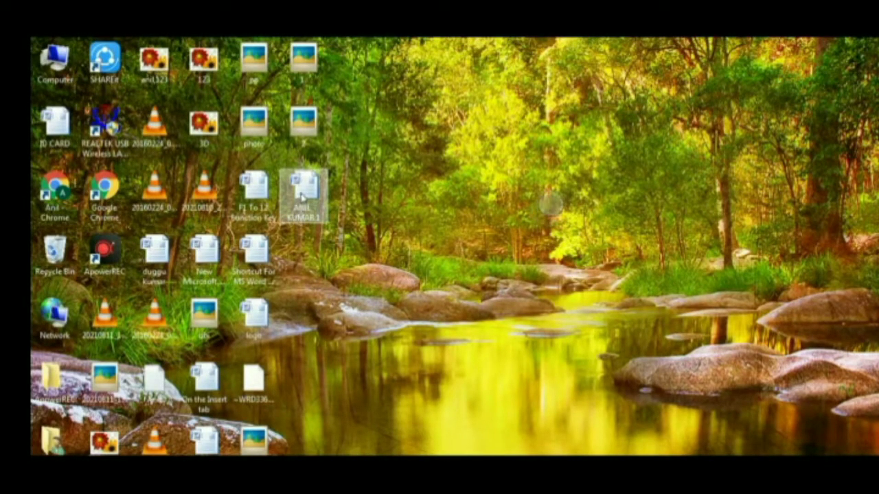
left_click(302, 197)
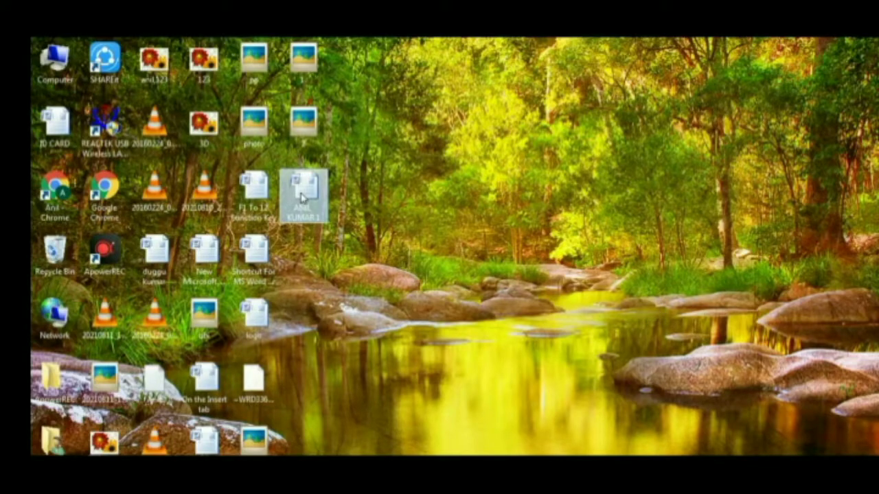
double_click(302, 197)
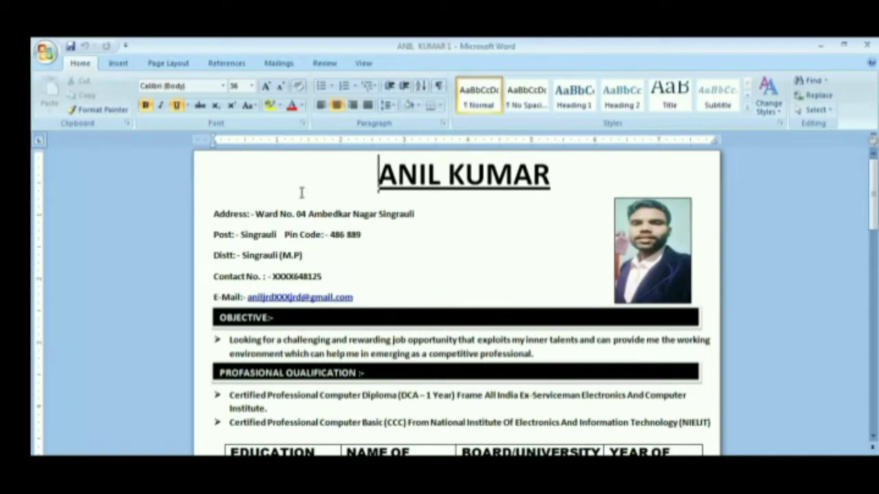
Scroll through the résumé down to the Name/Place lines and back up to the header
scroll(301, 193, "down", 3)
scroll(301, 193, "down", 3)
scroll(301, 193, "down", 3)
scroll(300, 194, "down", 4)
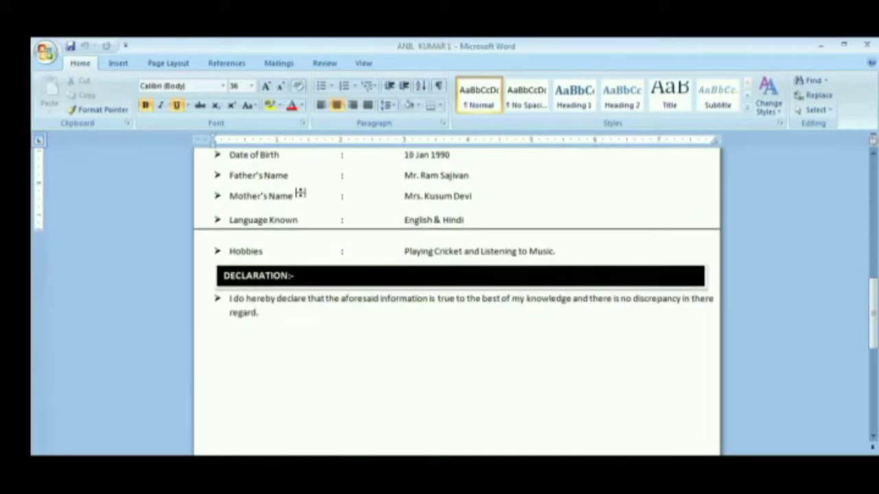
scroll(301, 193, "down", 5)
scroll(300, 193, "down", 2)
scroll(301, 193, "down", 2)
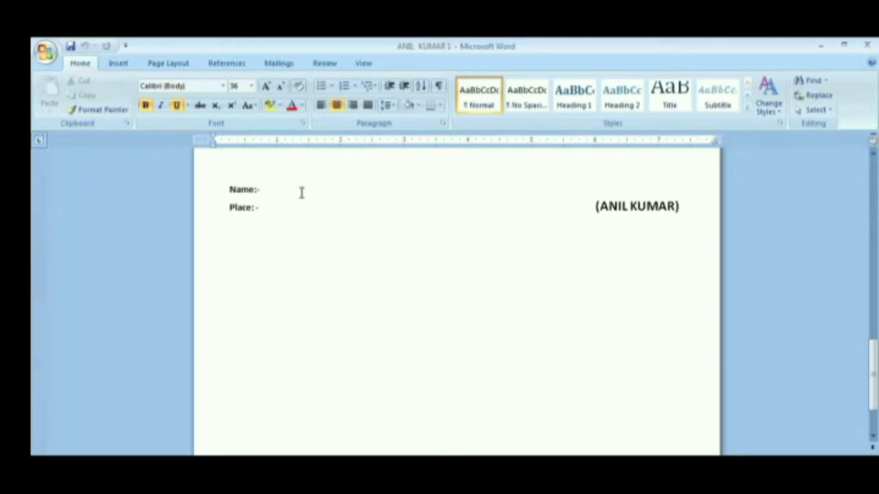
scroll(301, 193, "up", 2)
scroll(301, 193, "up", 3)
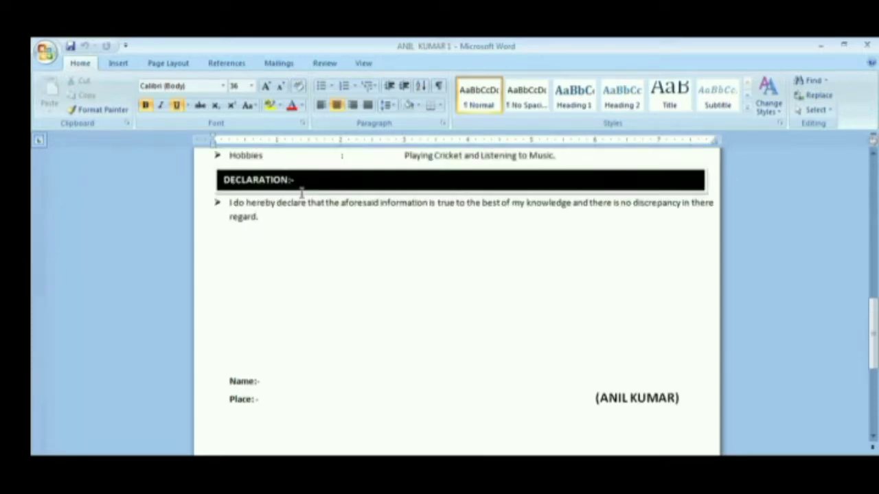
scroll(301, 193, "up", 5)
scroll(301, 193, "up", 5)
scroll(301, 193, "up", 2)
scroll(301, 193, "up", 3)
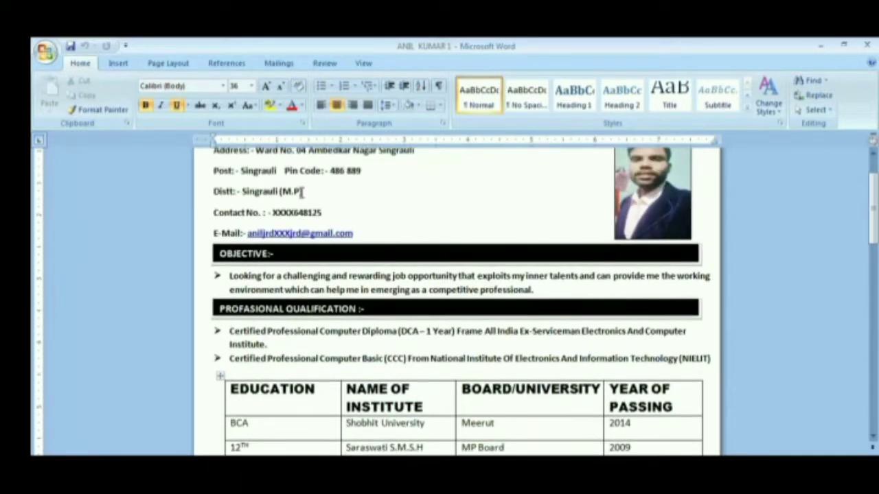
scroll(301, 192, "up", 1)
scroll(301, 193, "up", 1)
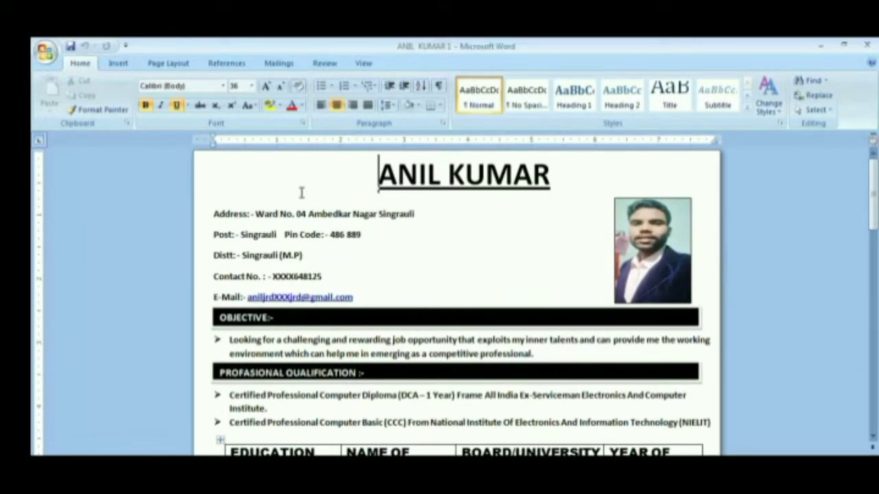
scroll(301, 192, "down", 5)
scroll(301, 193, "down", 4)
scroll(301, 193, "down", 2)
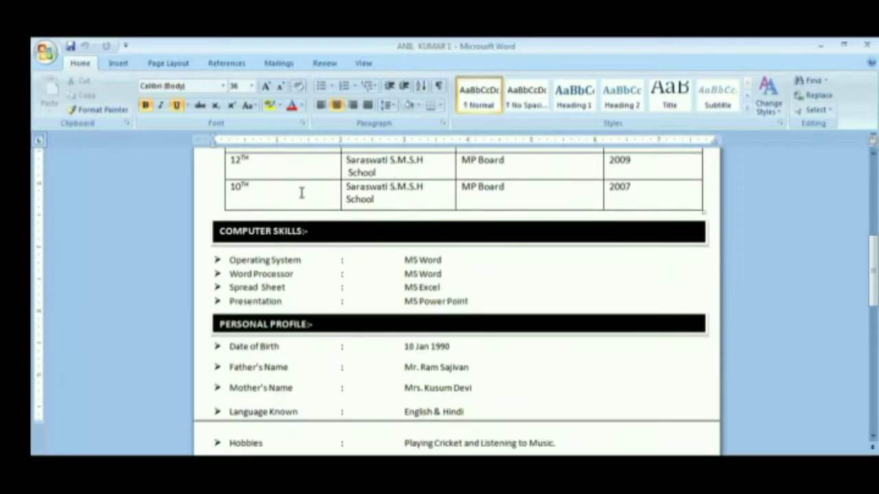
scroll(301, 193, "down", 2)
scroll(301, 193, "up", 3)
scroll(300, 193, "up", 1)
scroll(300, 193, "up", 5)
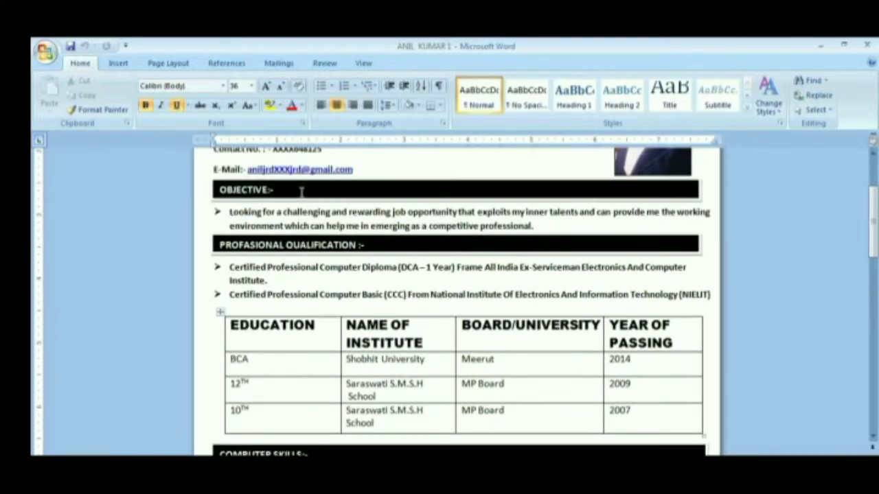
scroll(300, 193, "up", 4)
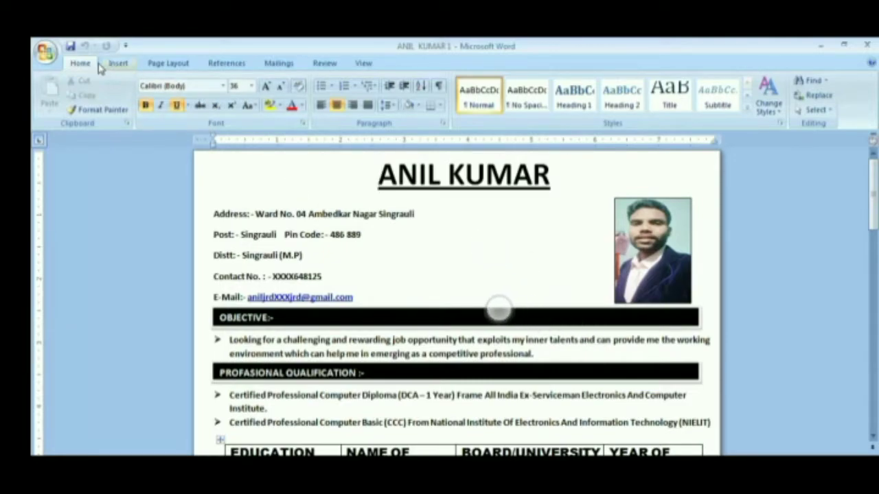
Open the Print dialog for the résumé from the Office Button menu
left_click(44, 52)
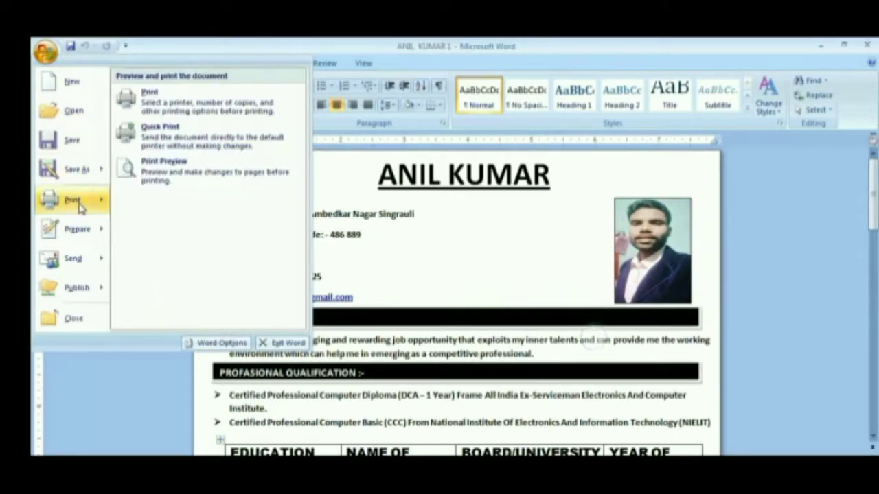
mouse_move(72, 200)
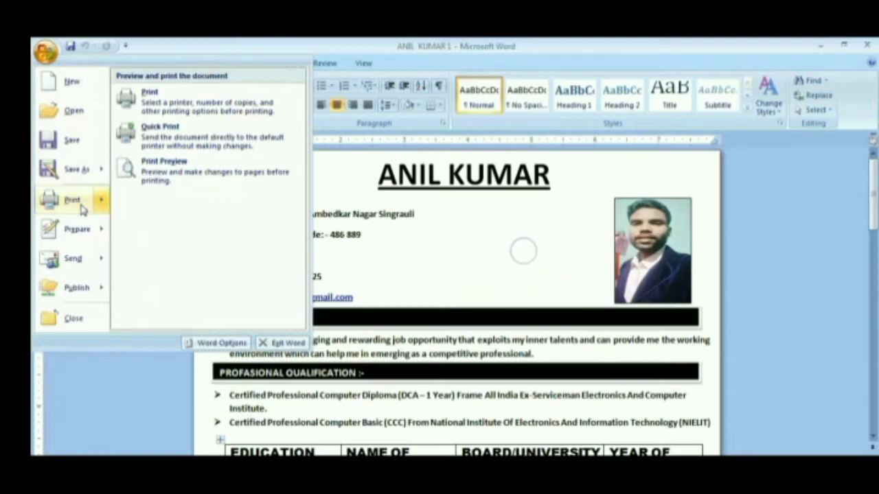
left_click(74, 200)
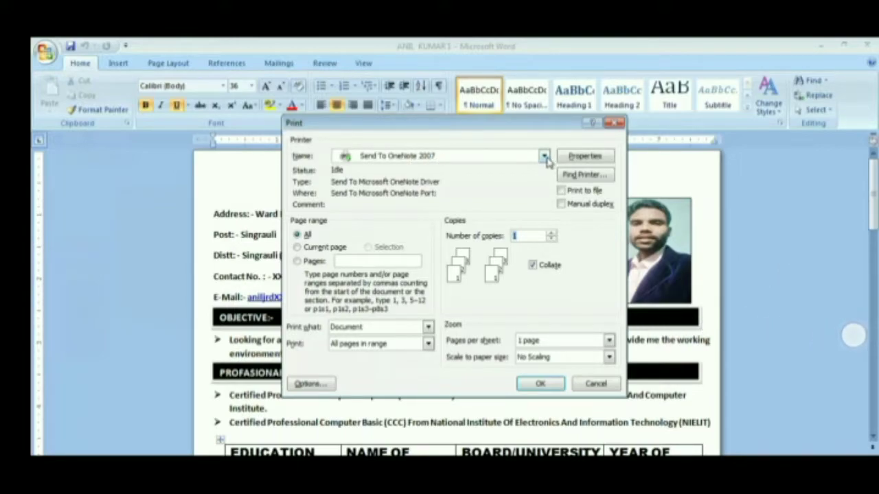
left_click(544, 157)
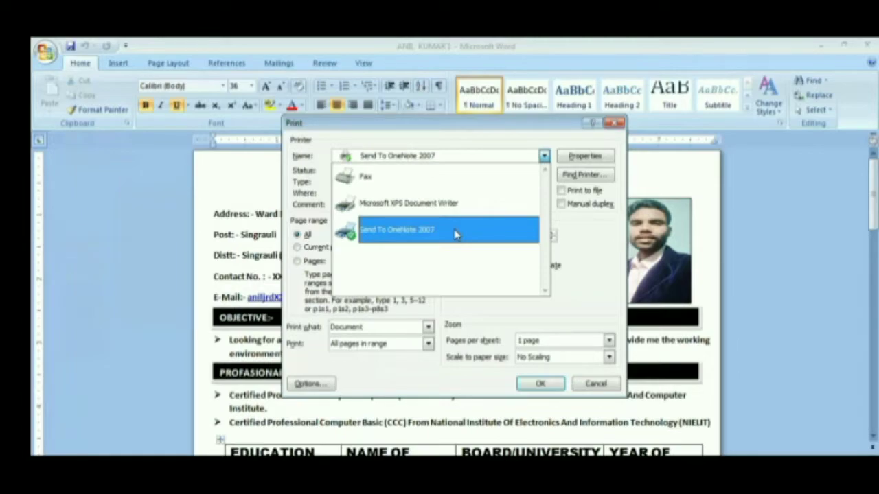
left_click(455, 235)
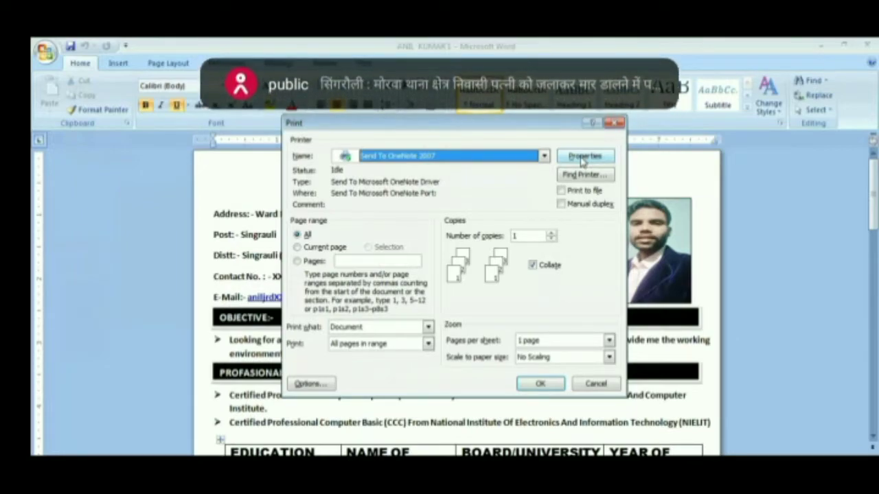
Open the Send To OneNote 2007 printer properties and keep Letter (8.5 x 11) page size
left_click(583, 158)
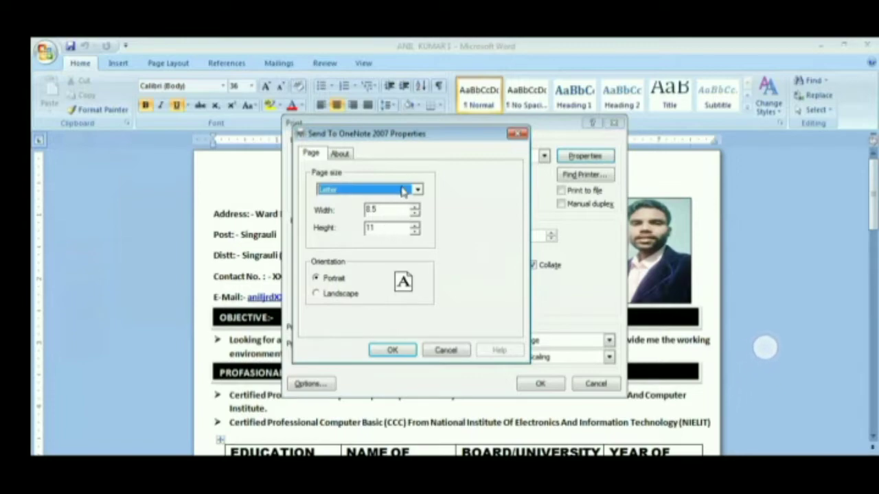
left_click(416, 192)
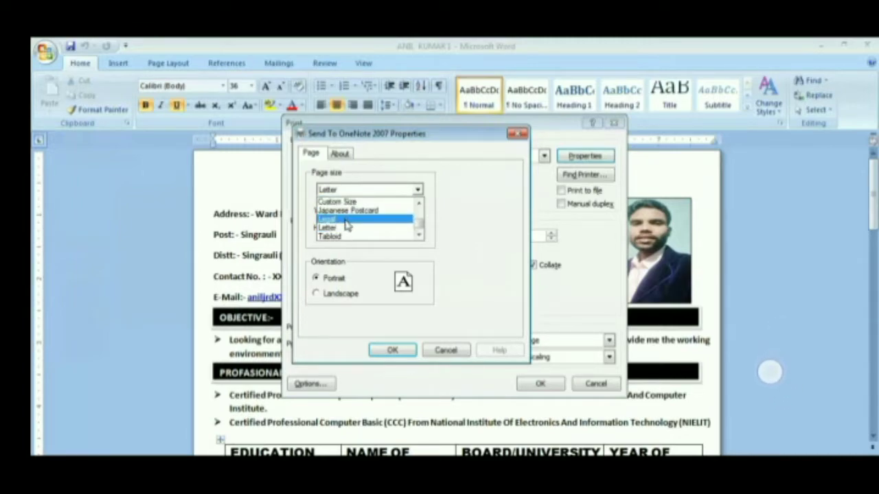
left_click(348, 230)
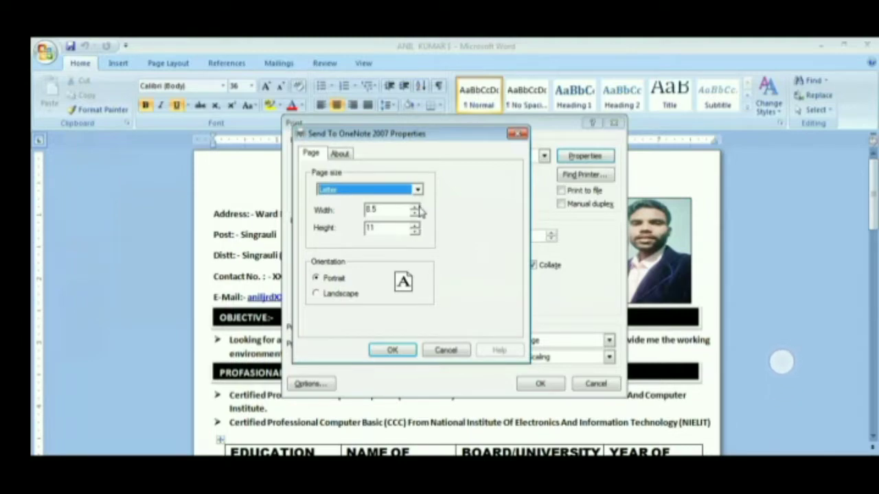
left_click(414, 207)
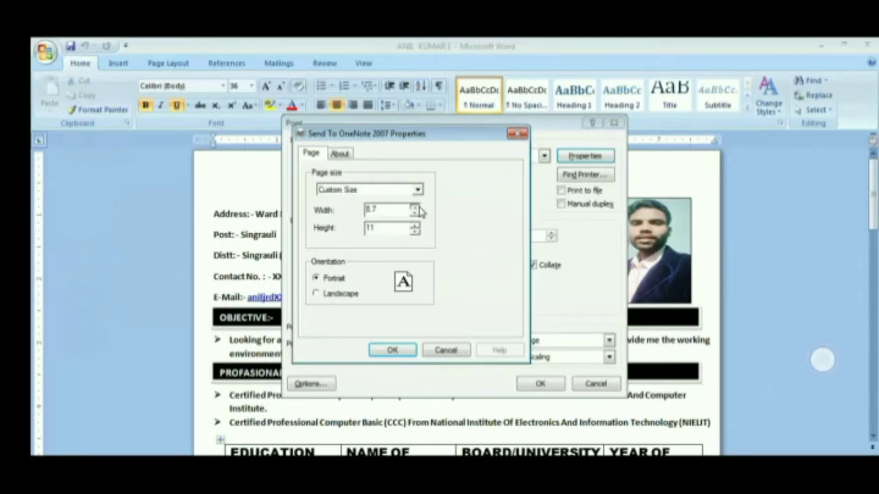
left_click(414, 208)
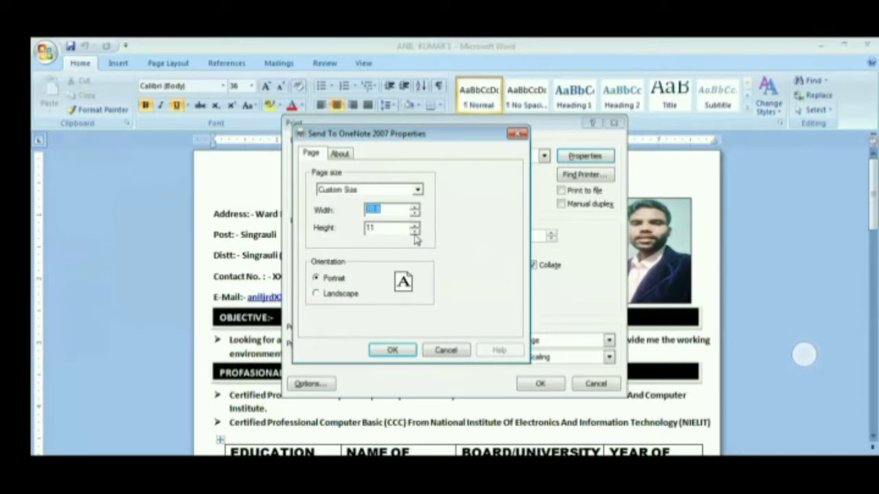
left_click(415, 233)
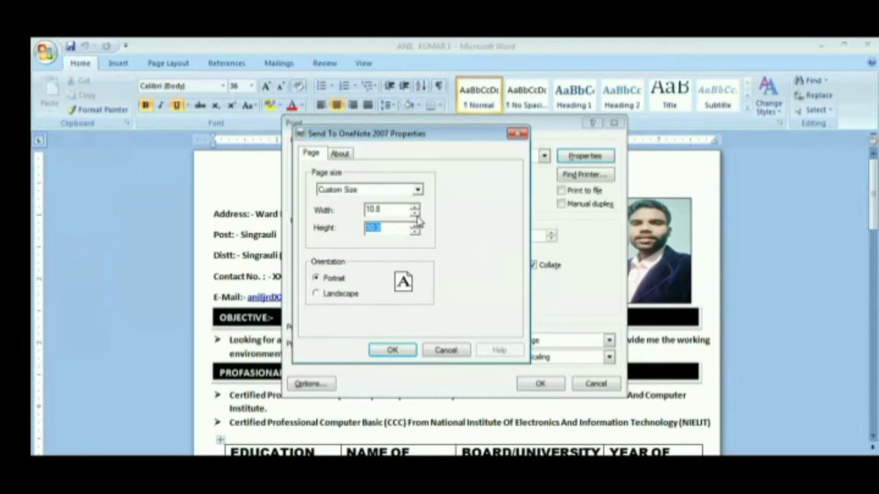
left_click(416, 213)
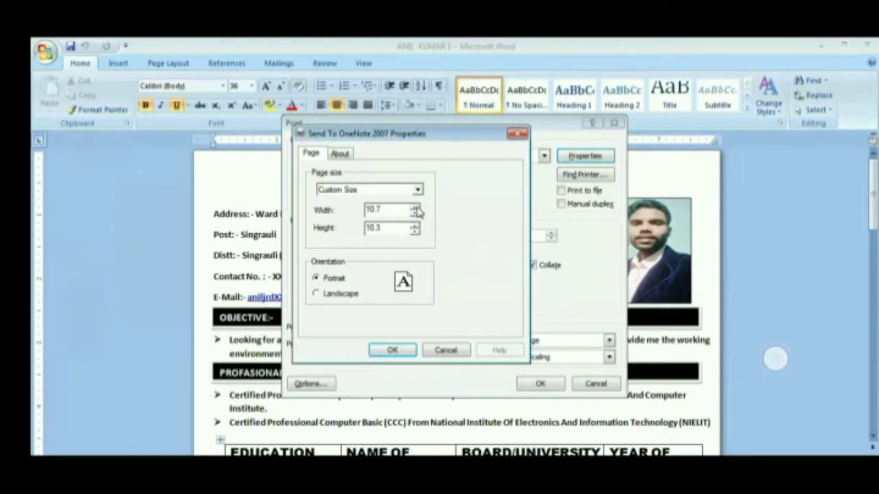
left_click(416, 212)
left_click(416, 213)
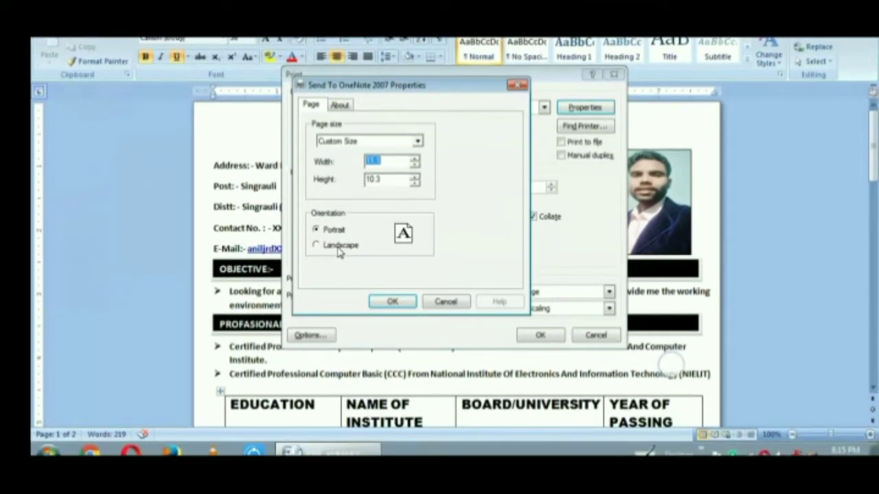
left_click(336, 261)
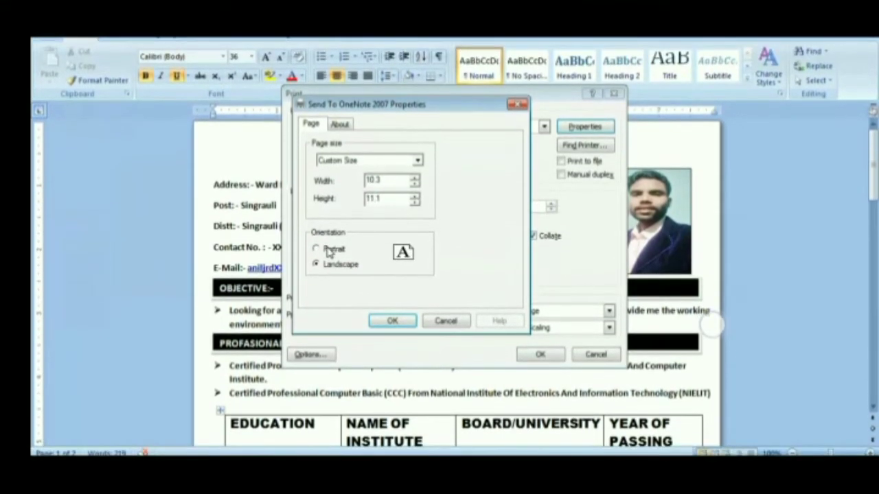
left_click(329, 230)
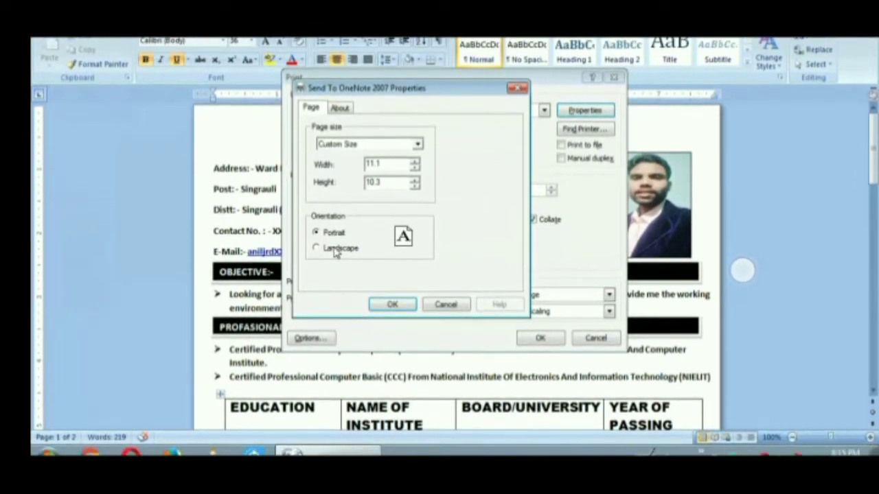
left_click(336, 250)
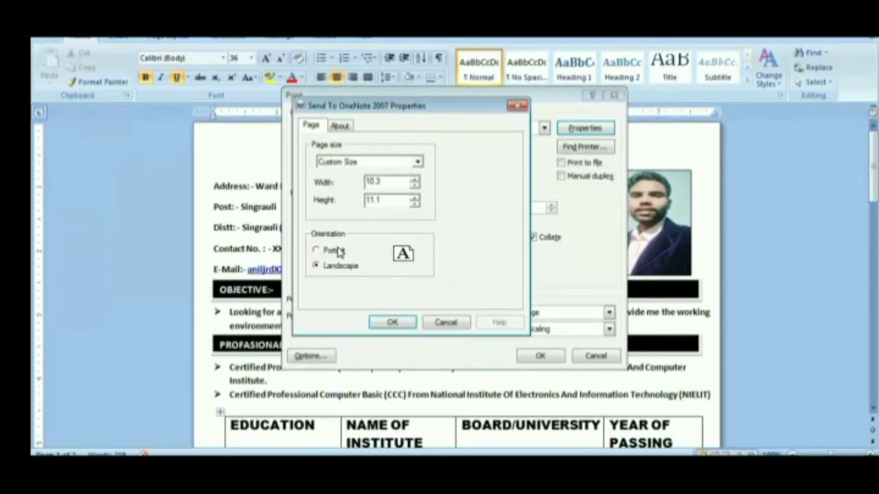
left_click(337, 251)
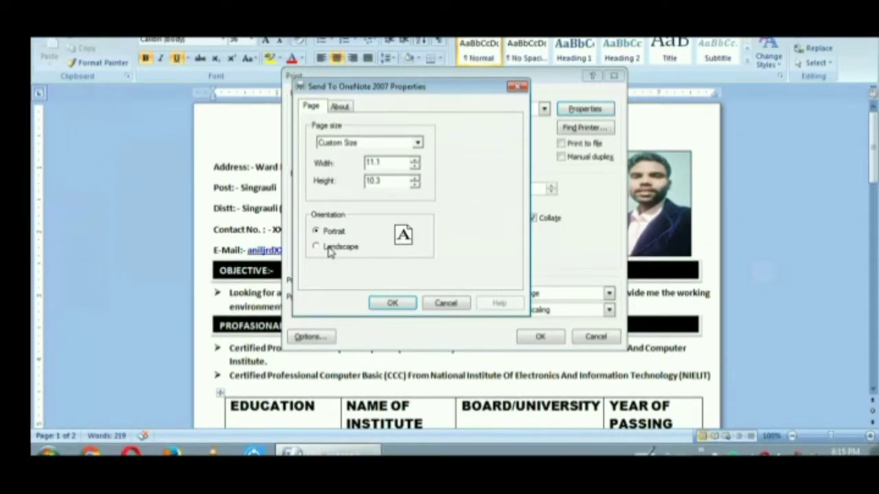
left_click(329, 251)
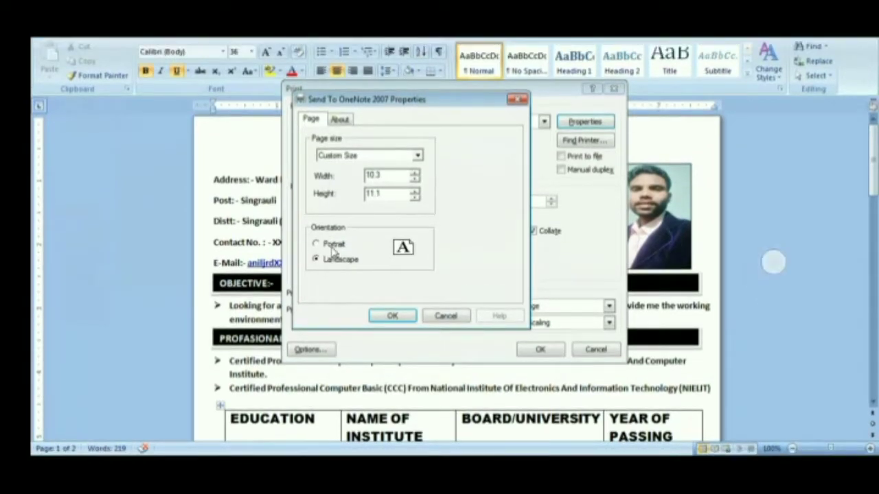
left_click(333, 250)
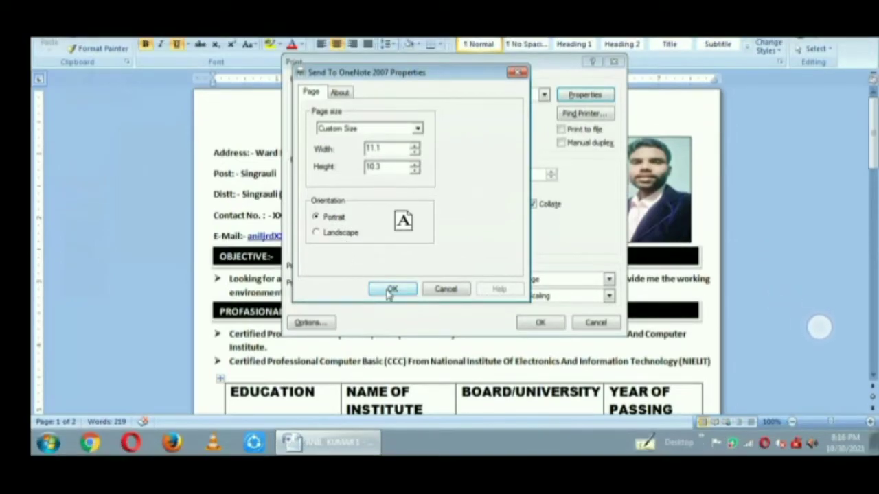
Accept the printer properties and set the page range to Current page
left_click(389, 289)
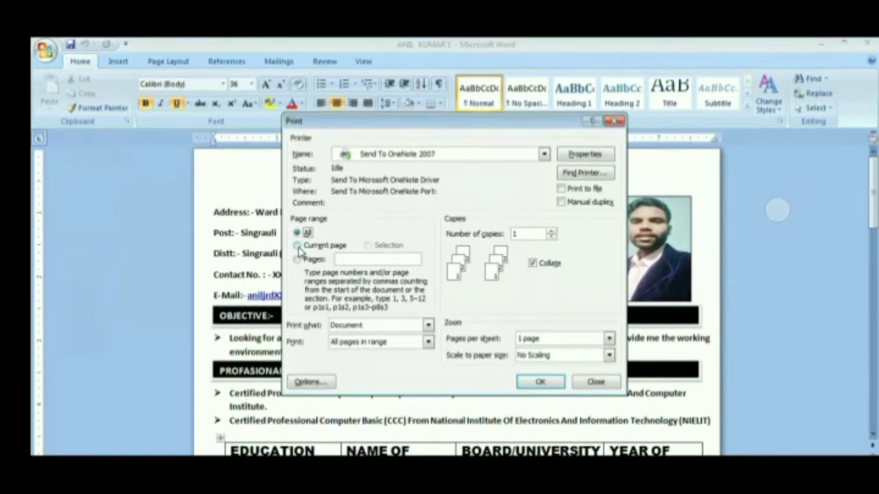
left_click(299, 248)
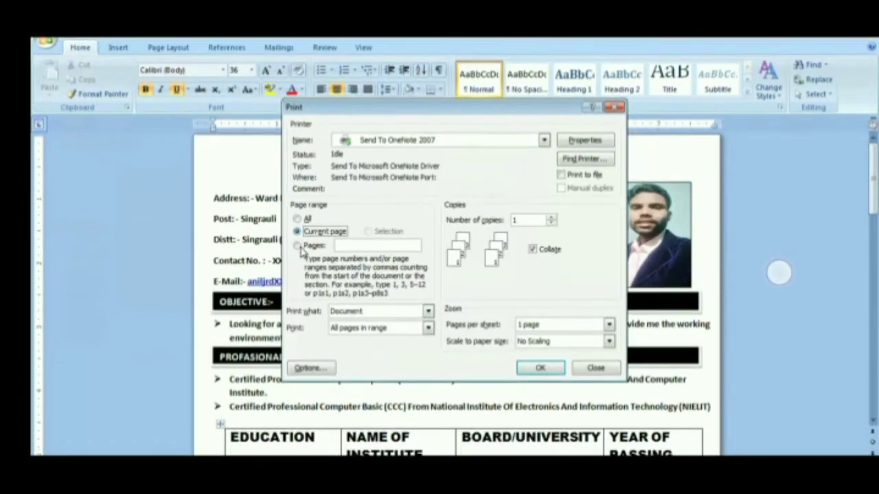
Set the page range to Pages '1,3,5,8, 10'
left_click(298, 247)
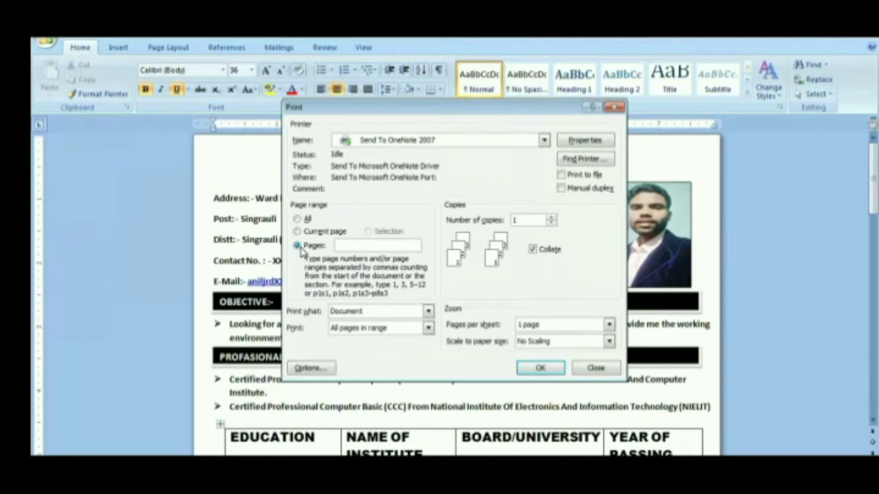
type("1")
type(",")
type("3,")
type("5,")
type("8, 1")
type("0")
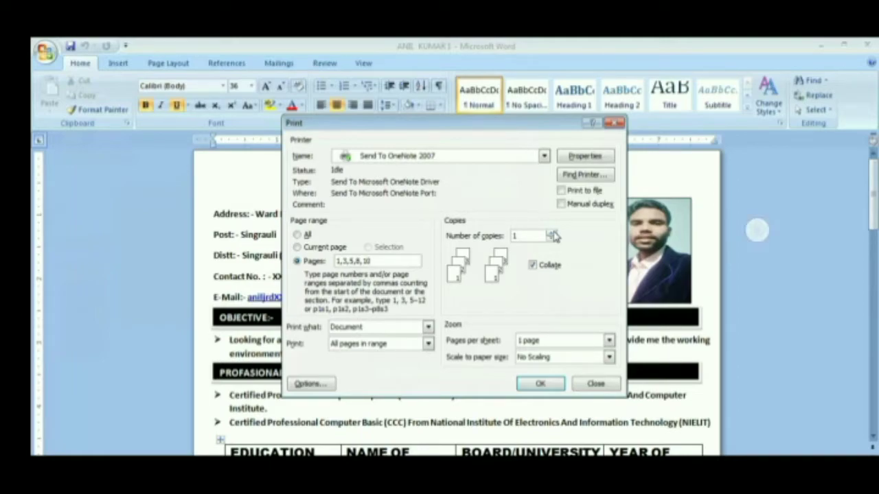
Raise the number of copies to 4
left_click(550, 233)
left_click(551, 234)
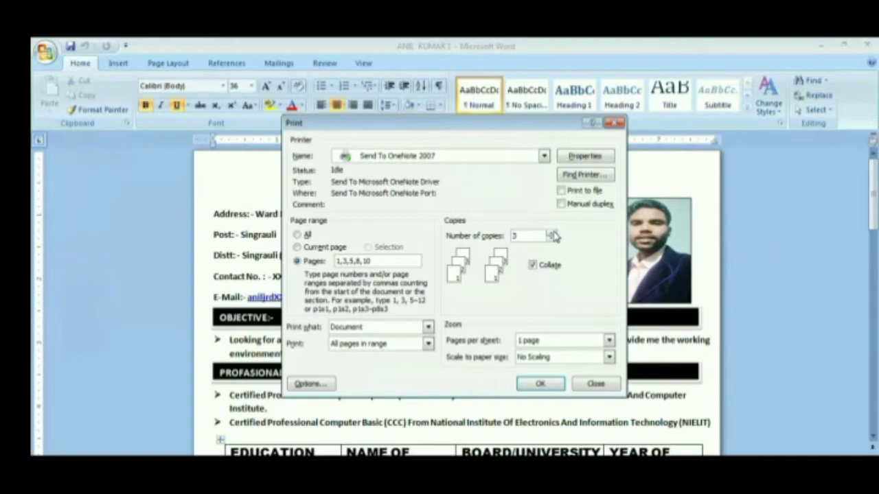
left_click(551, 234)
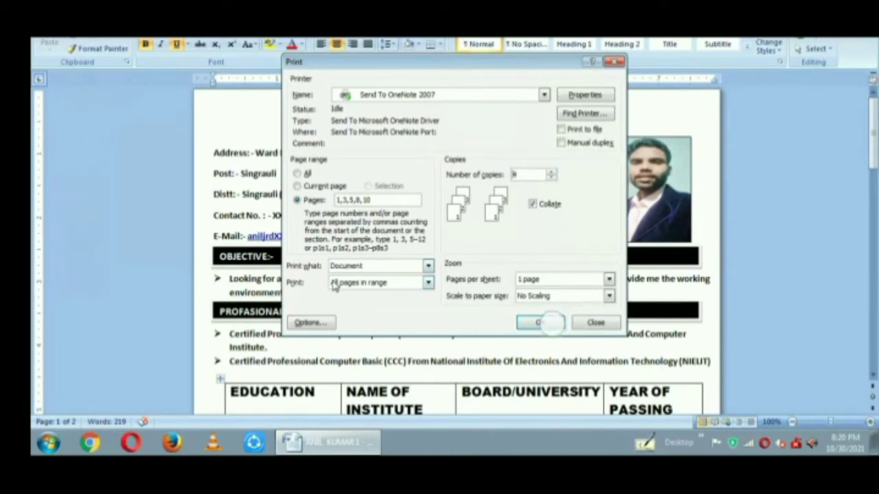
Review the Print what choices, keeping Document selected
left_click(427, 267)
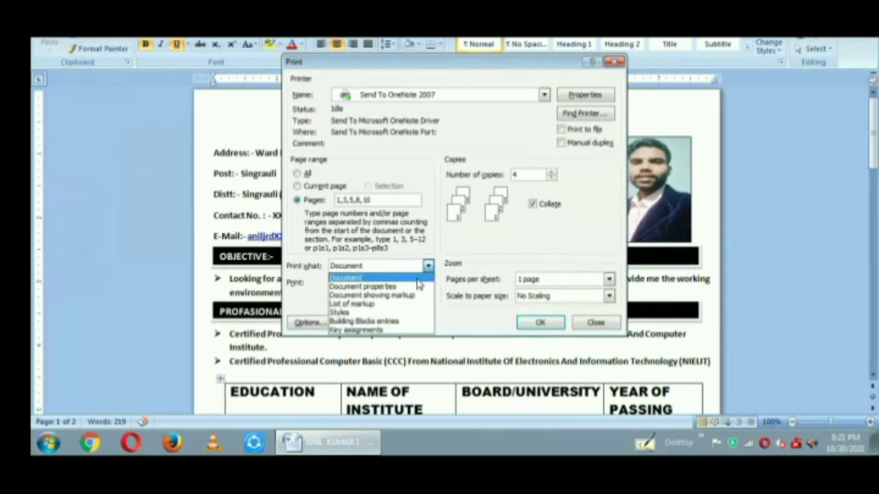
left_click(417, 279)
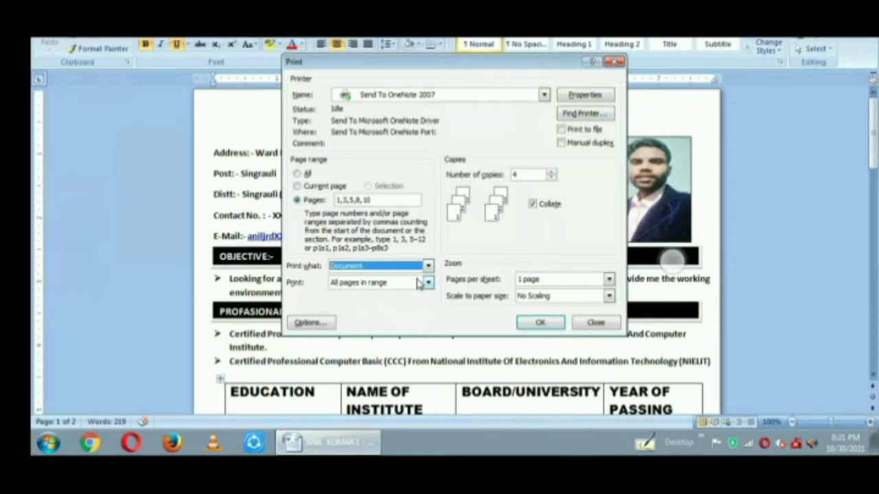
left_click(428, 267)
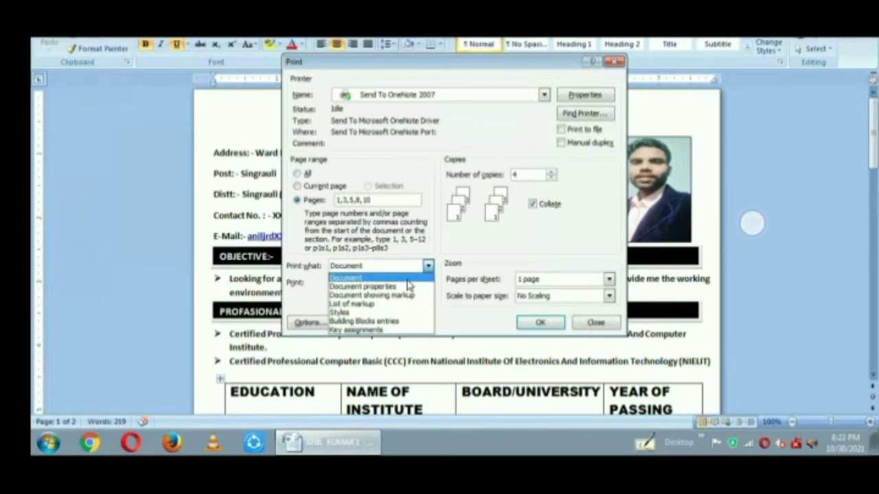
Keep Document as what to print and 'All pages in range' in the Print list
left_click(408, 279)
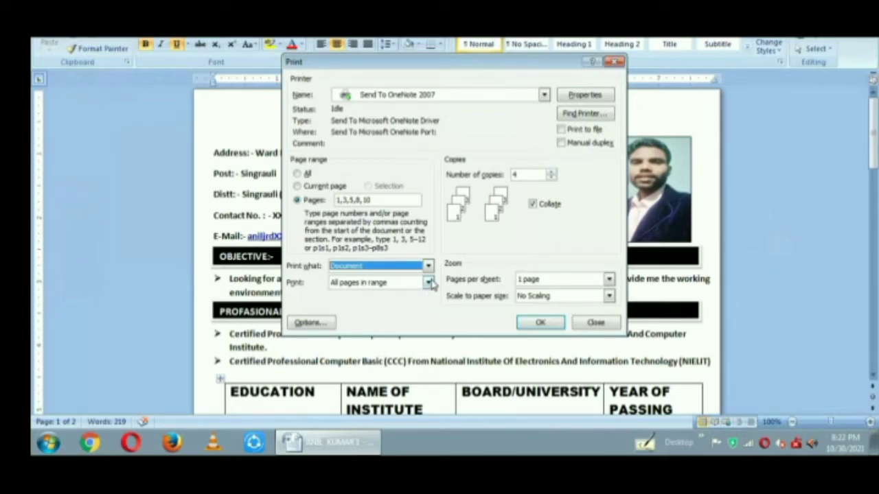
left_click(428, 282)
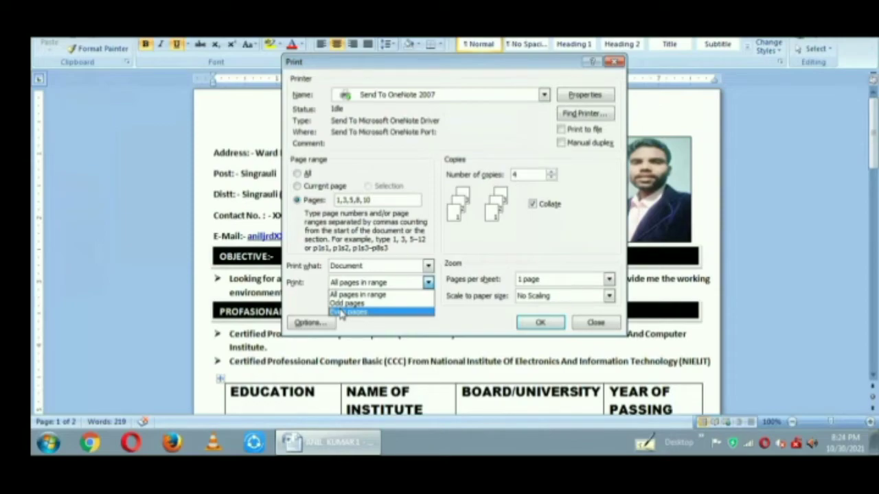
key("Escape")
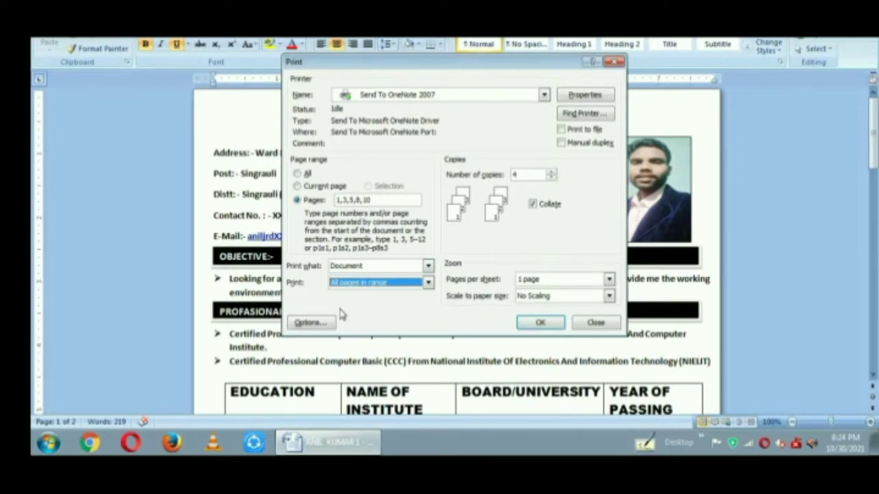
Browse the Pages per sheet options and settle on 1 page per sheet
key("Tab")
key("alt+Down")
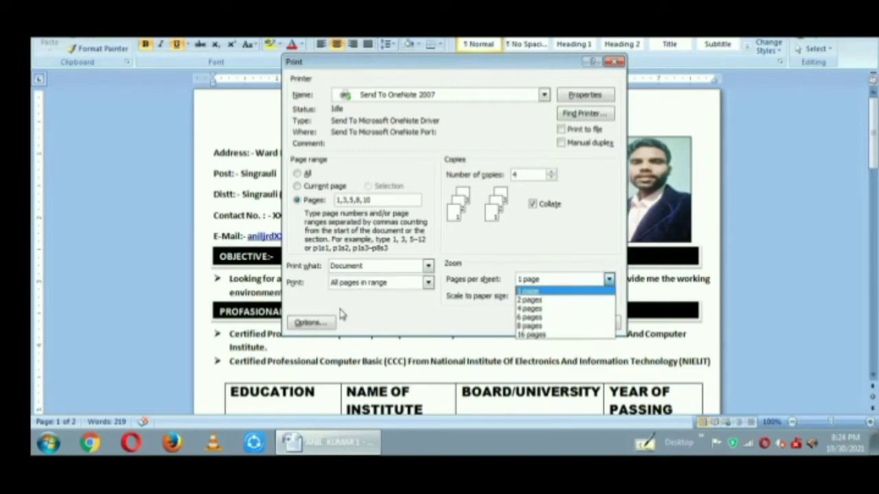
key("Down")
key("Down")
key("Down")
key("Down")
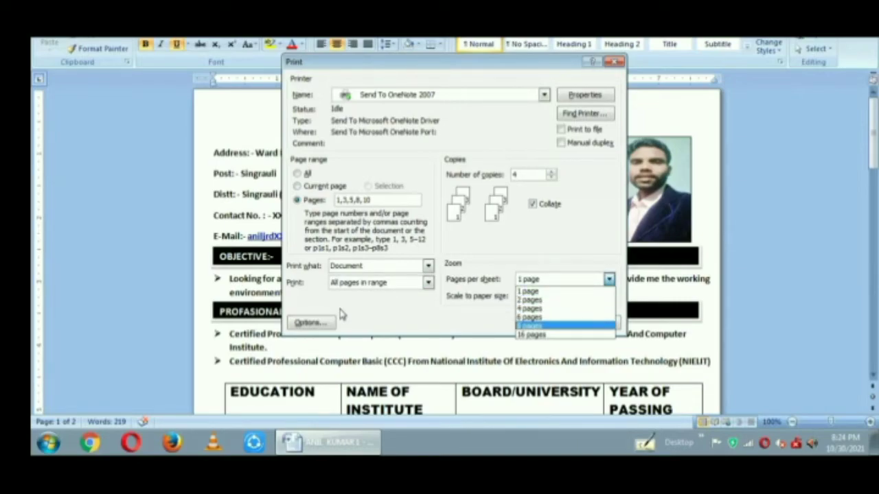
key("Up")
key("Up")
key("Up")
key("Down")
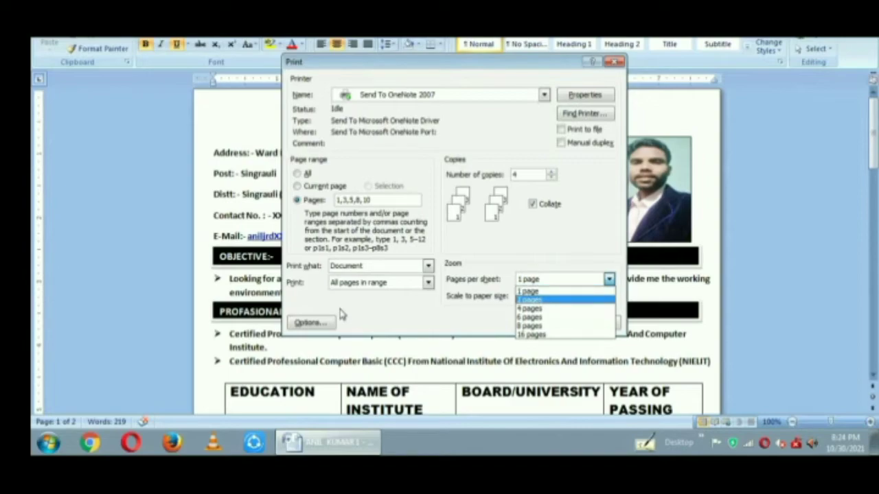
key("Up")
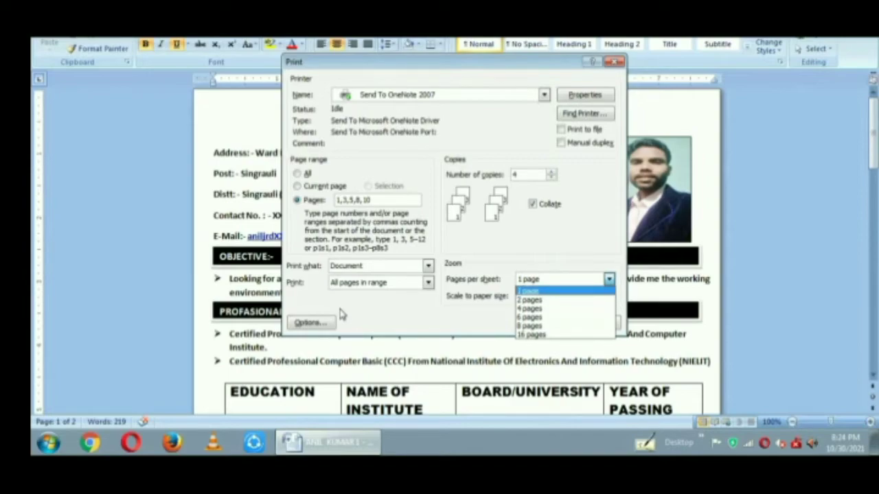
key("Down")
key("Down")
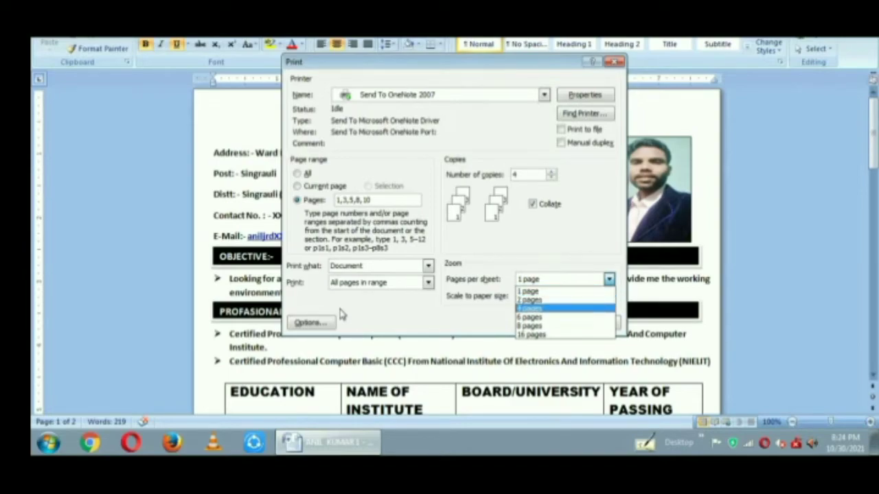
key("Down")
key("Down")
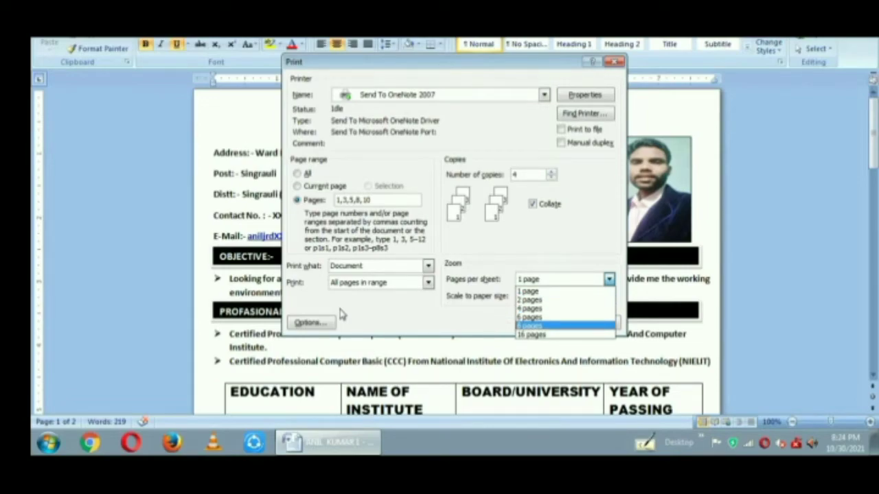
key("Down")
key("Up")
key("Up")
key("Up")
key("Up")
key("Up")
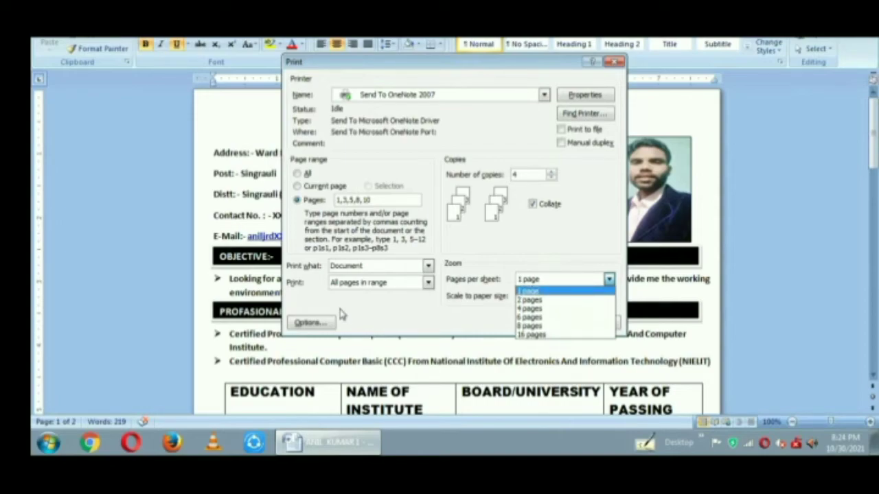
key("Down")
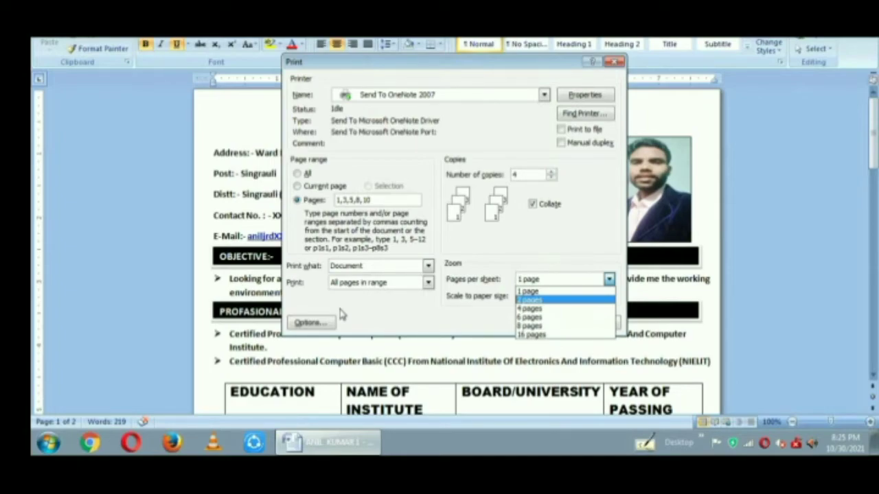
key("Down")
key("Down")
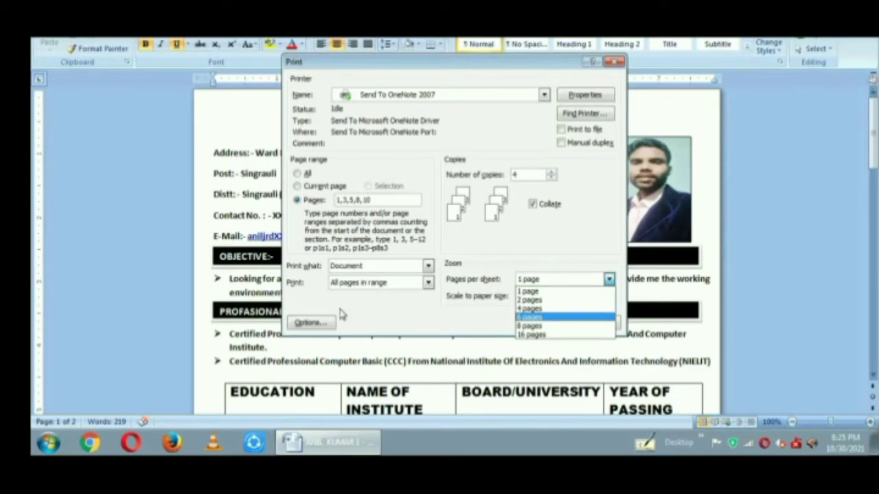
key("Up")
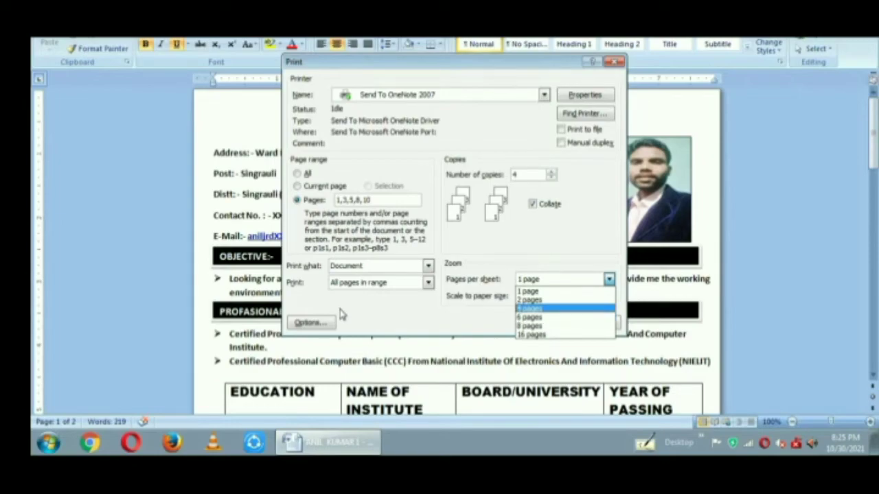
key("Up")
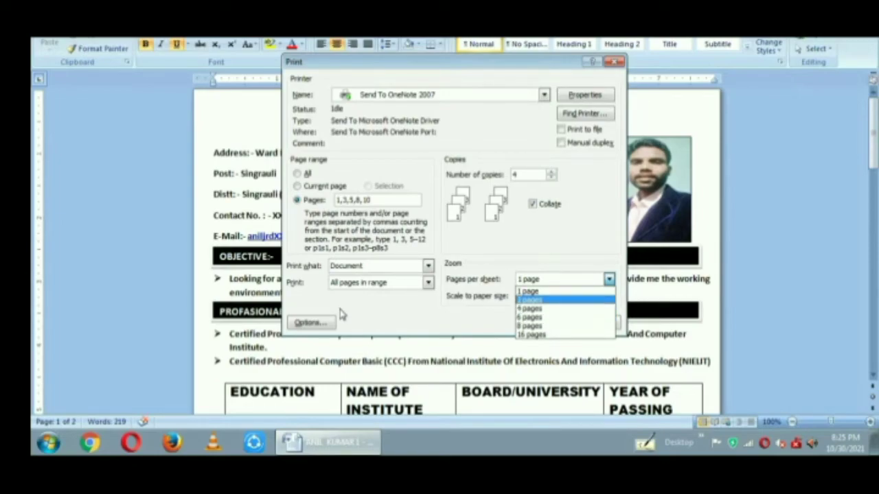
key("Down")
key("Down")
key("Up")
key("Up")
key("Up")
key("Return")
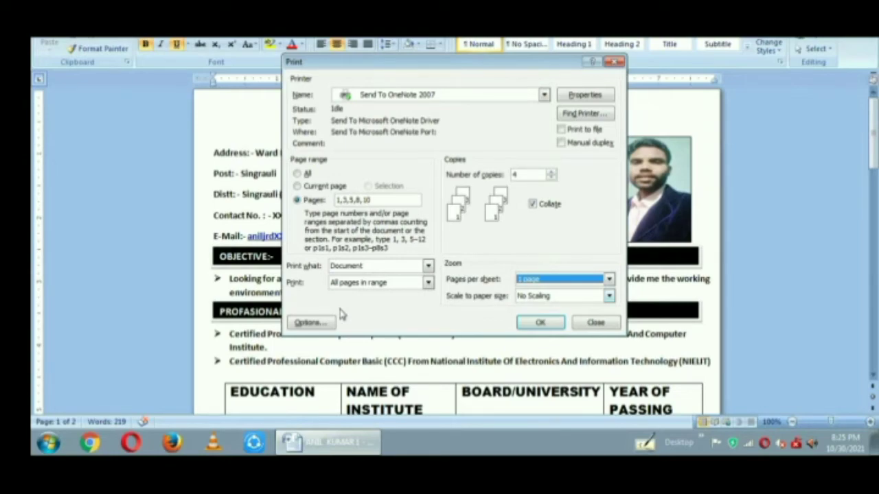
Change Scale to paper size from No Scaling to A4, keeping 1 page per sheet
key("Tab")
key("alt+Down")
key("Down")
key("Down")
key("Down")
key("Down")
key("Up")
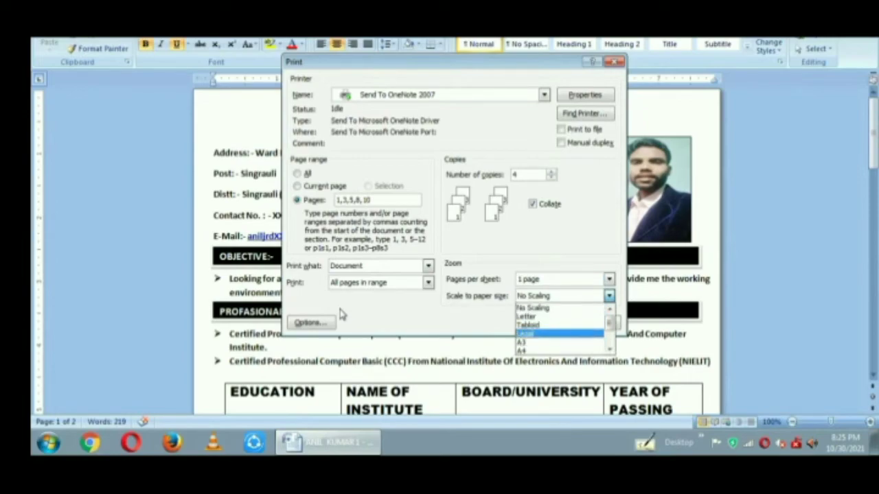
key("Up")
key("Up")
key("Up")
key("Down")
key("Down")
key("Down")
key("Down")
key("Down")
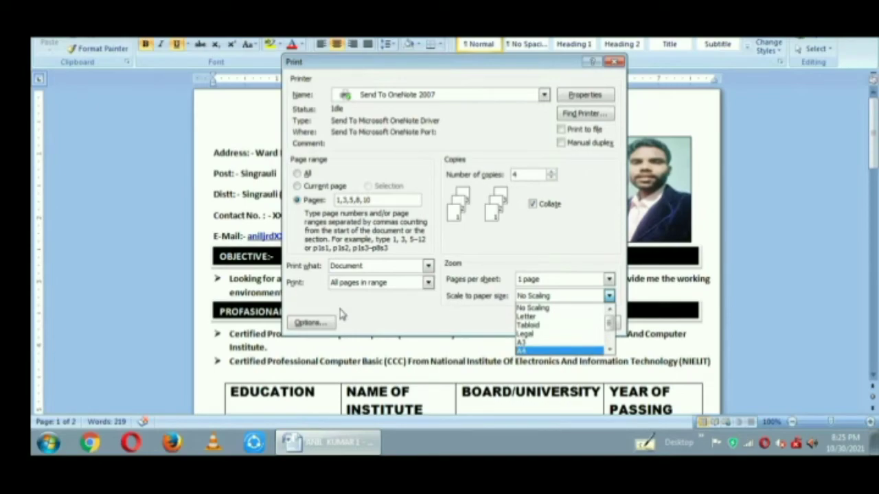
scroll(342, 315, "down", 1)
key("Down")
key("Down")
key("Up")
key("Up")
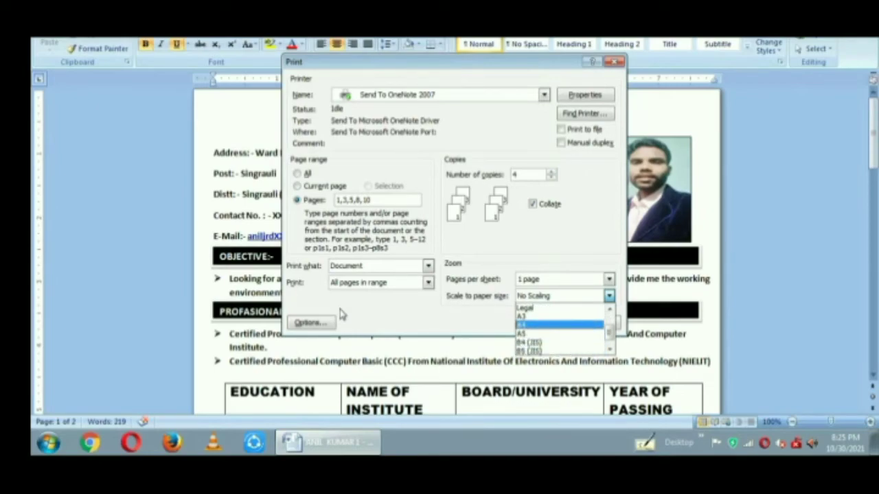
key("Down")
key("Down")
key("Up")
key("Up")
key("Up")
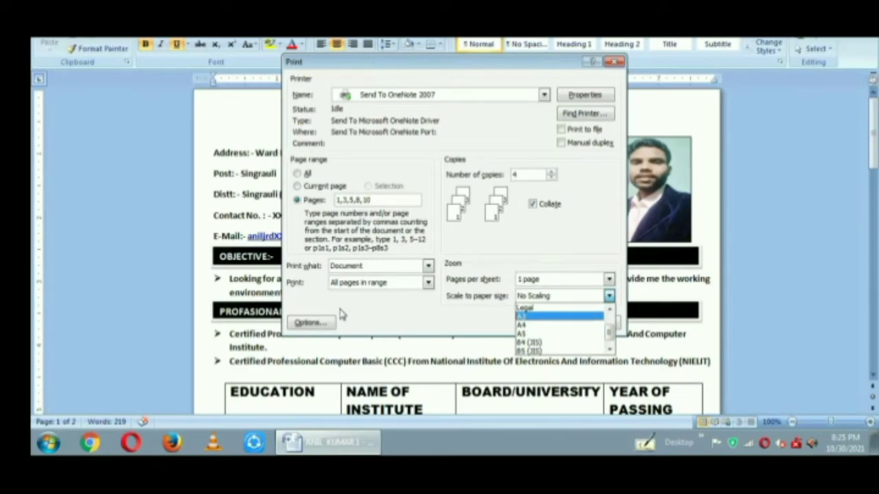
key("Down")
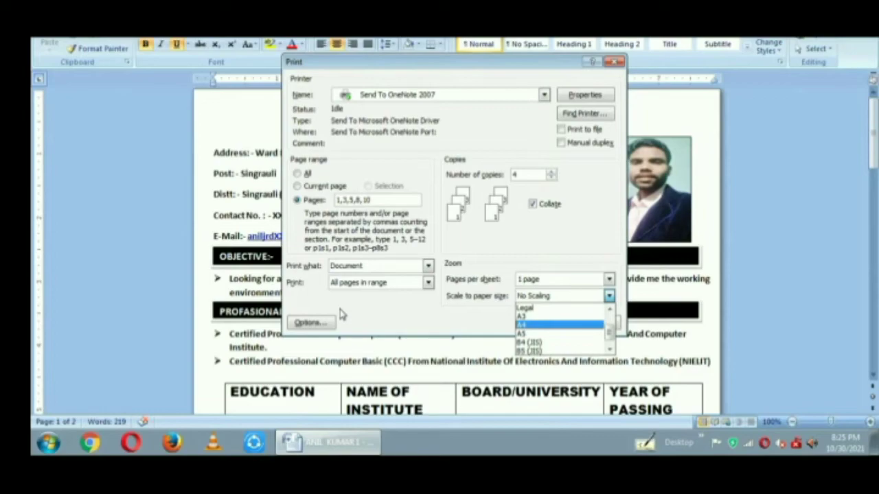
key("Down")
key("Up")
scroll(342, 314, "up", 2)
scroll(341, 314, "up", 1)
key("Up")
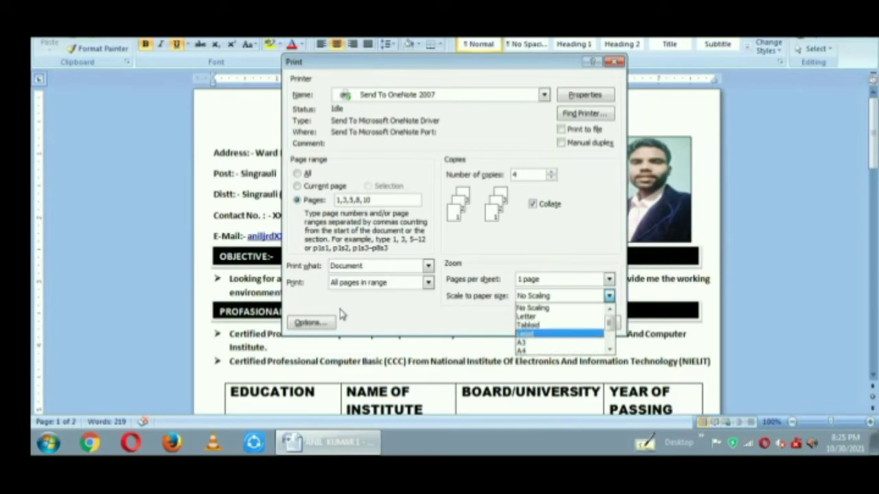
key("Down")
key("Return")
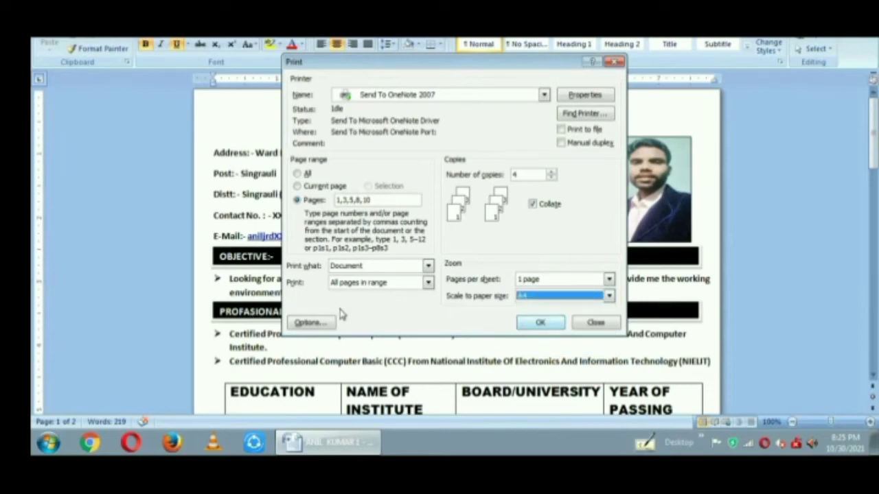
key("alt+Down")
key("Up")
key("Up")
key("Down")
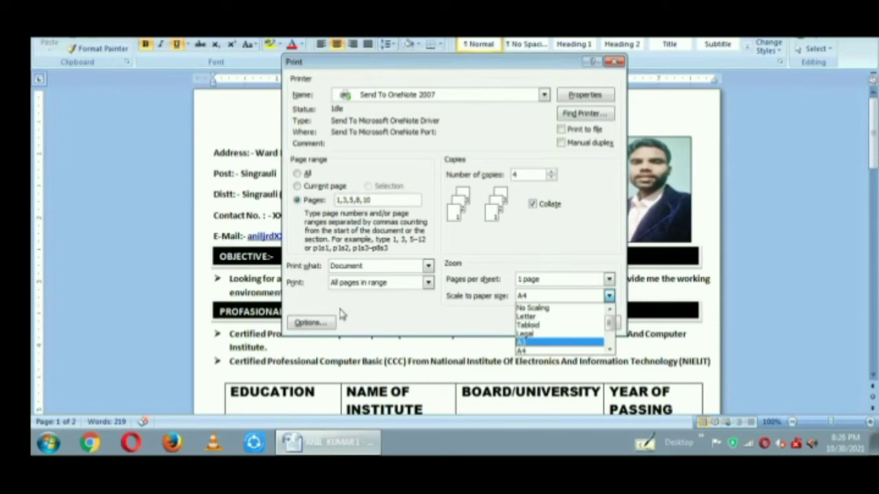
key("Up")
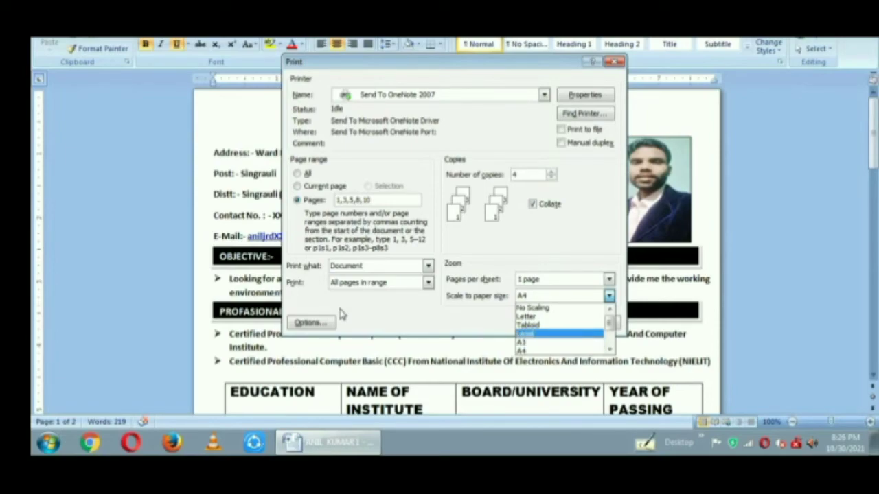
key("Up")
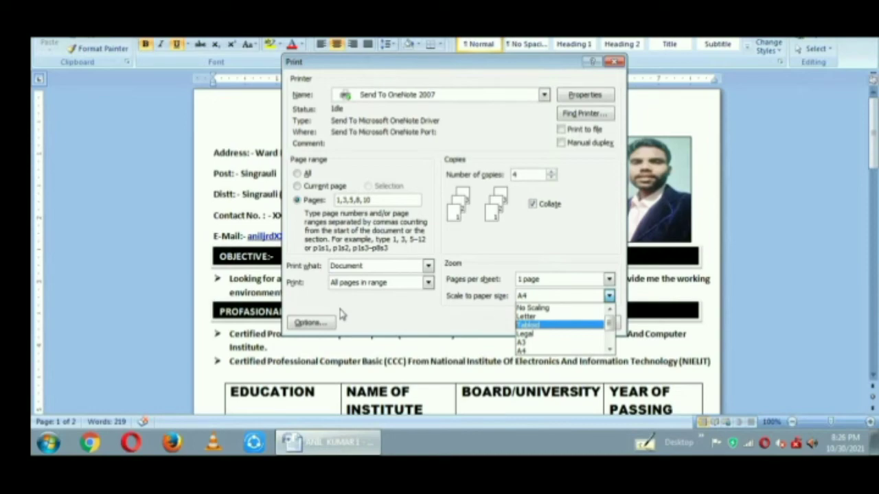
key("Up")
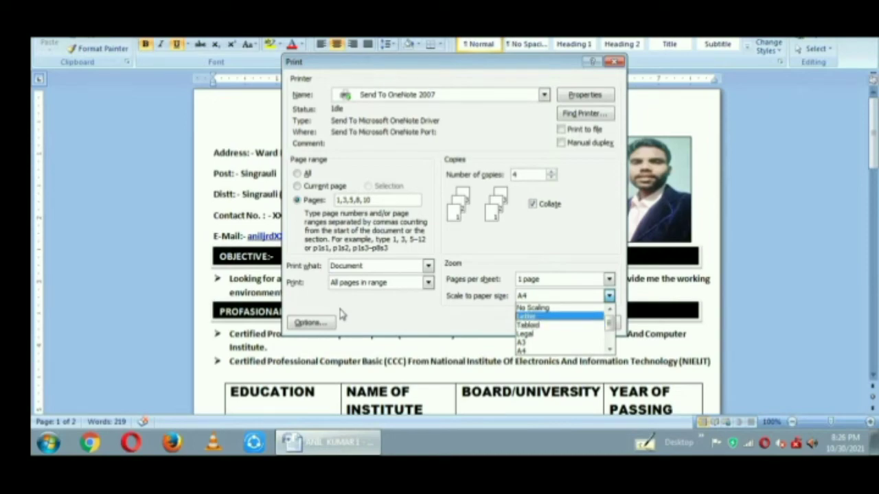
key("Up")
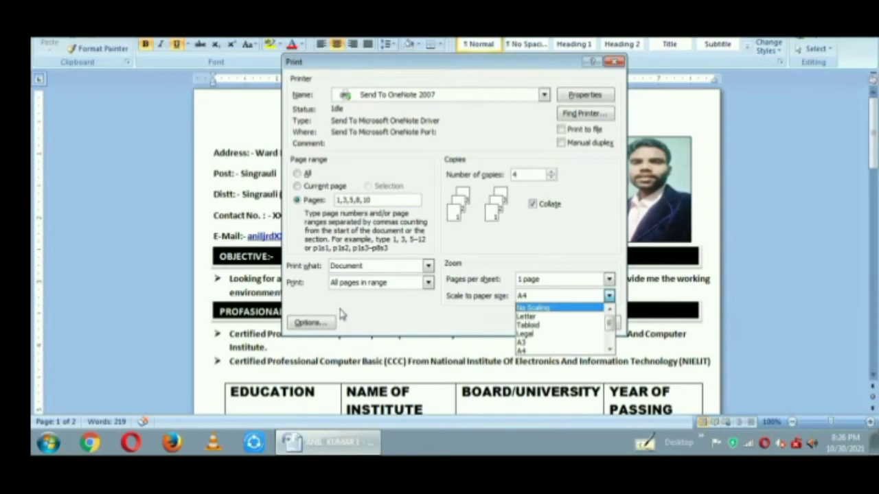
key("Down")
key("Down")
key("Down")
key("Down")
key("Down")
key("Return")
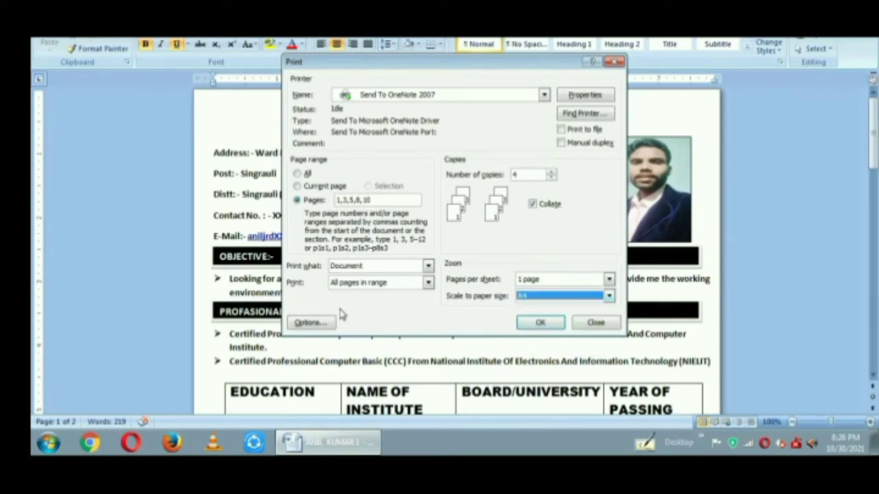
key("alt+Down")
key("Up")
key("Down")
key("Down")
key("Down")
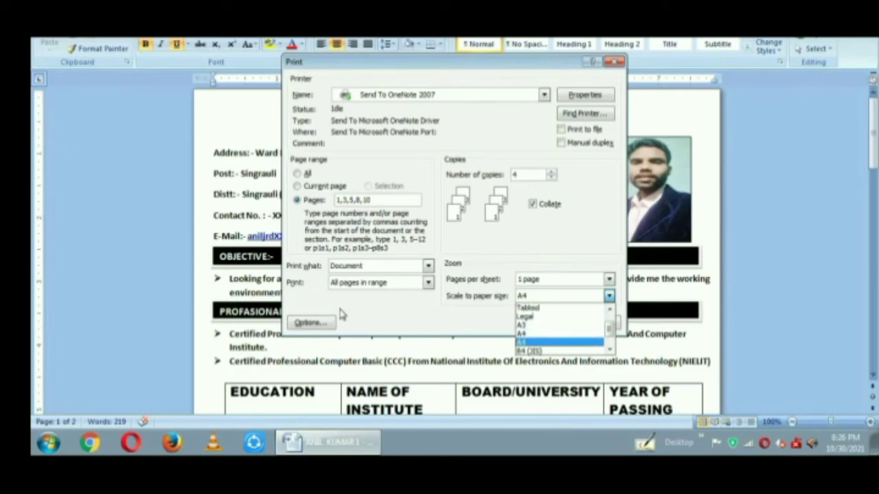
key("Up")
key("Up")
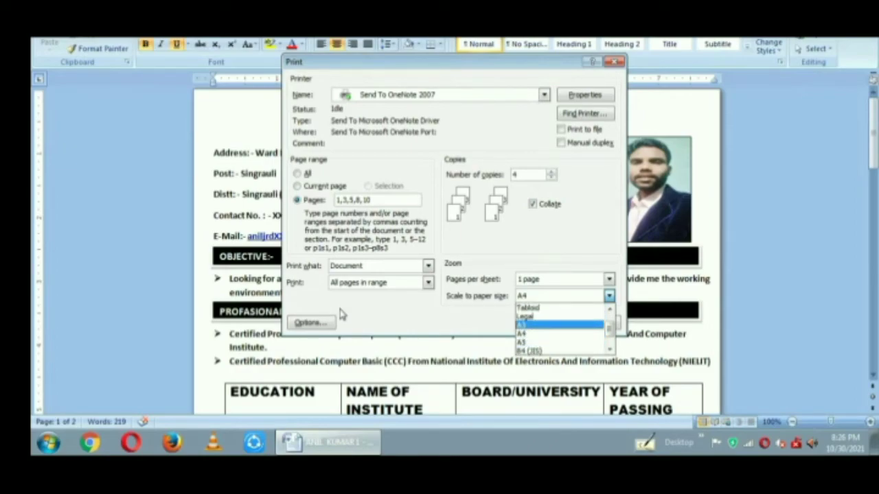
key("Down")
key("Up")
key("Down")
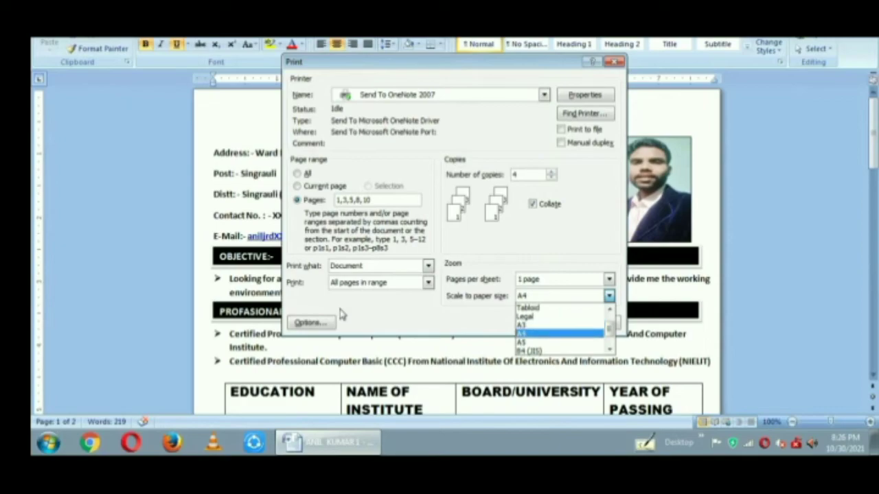
key("Up")
key("Down")
key("Down")
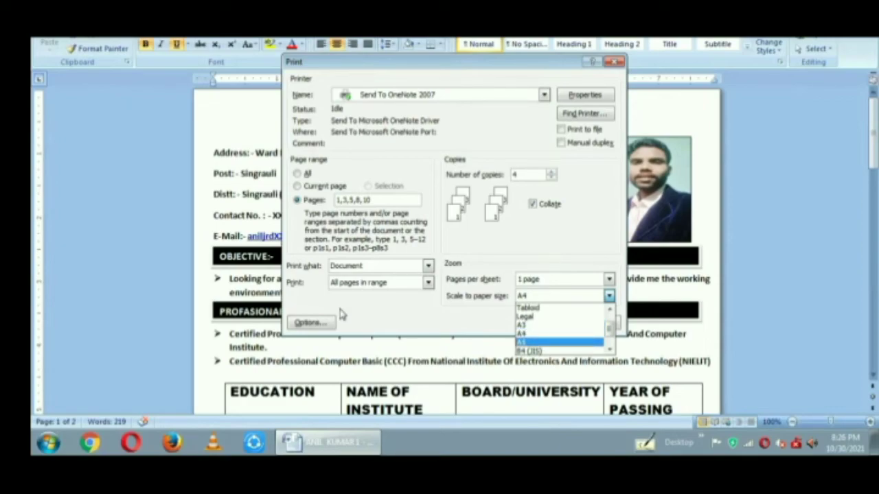
key("Down")
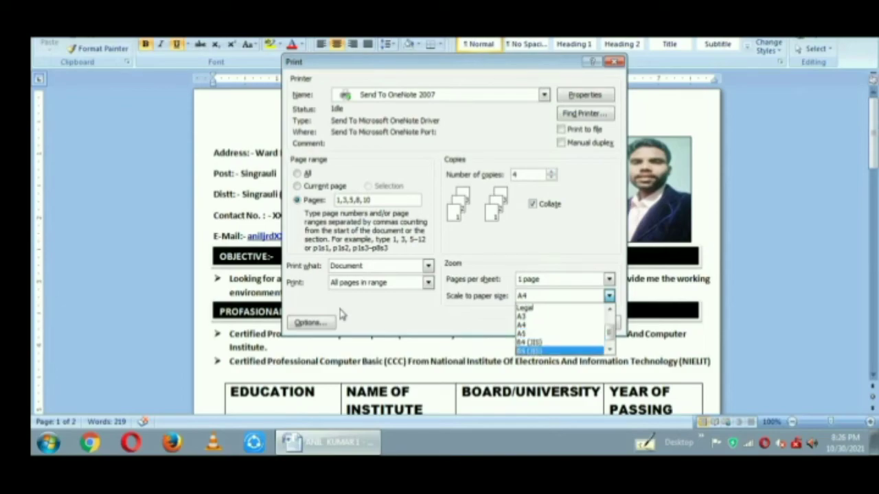
key("Down")
key("Down")
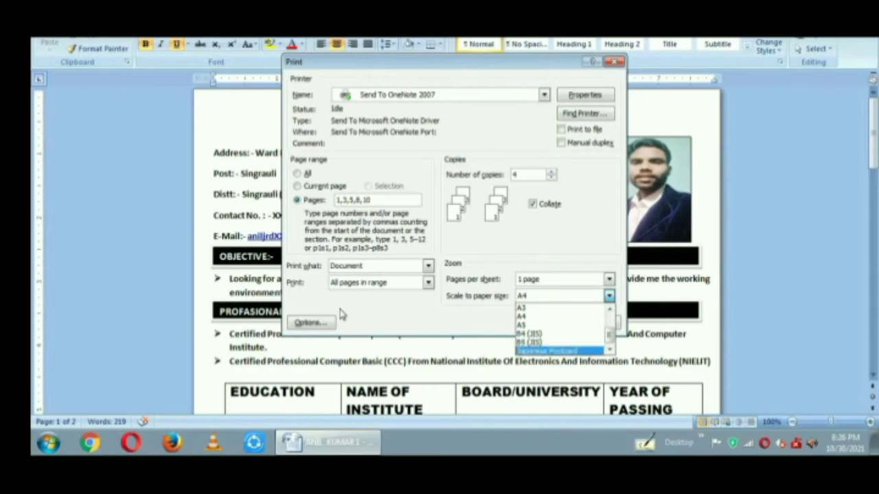
key("Up")
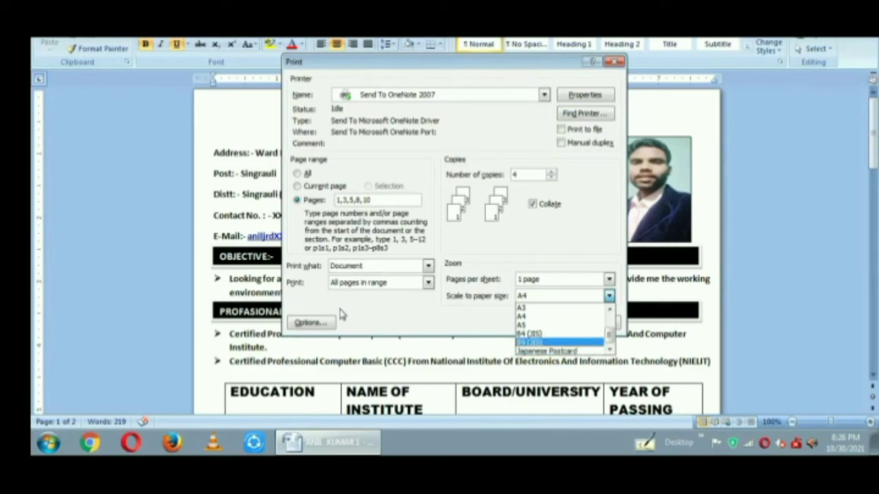
key("Up")
scroll(342, 314, "up", 1)
key("Up")
key("Up")
key("Up")
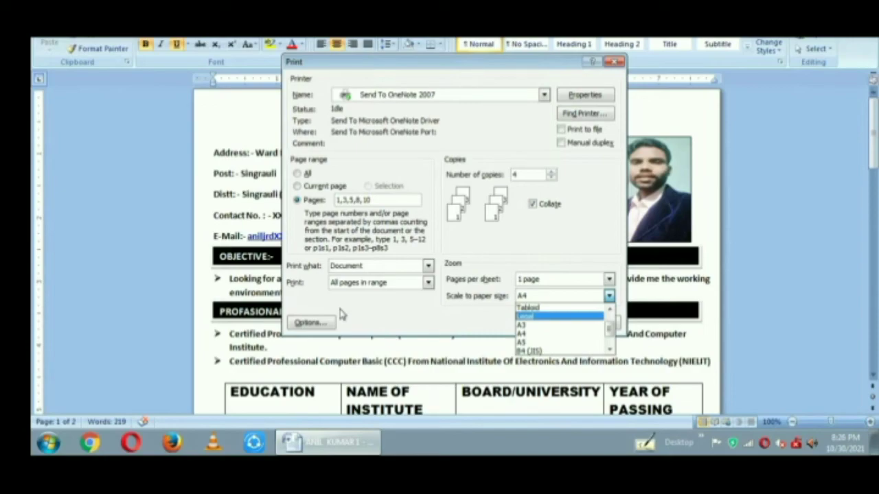
key("Down")
key("Down")
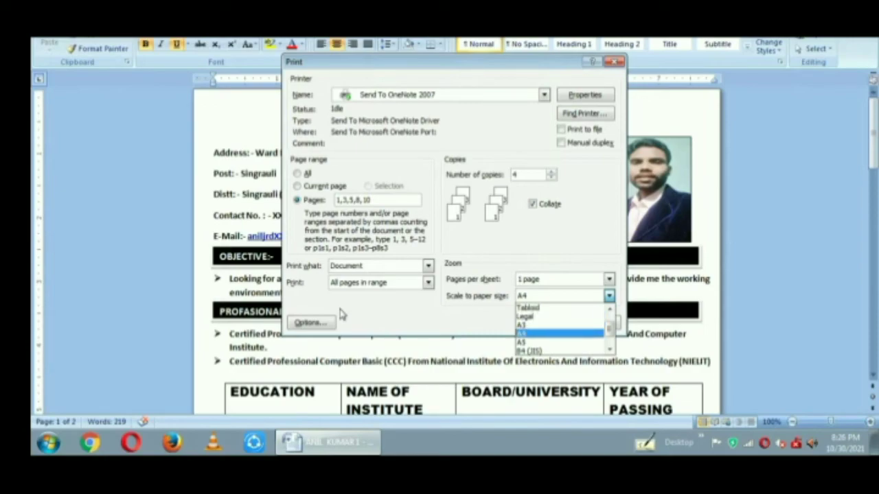
key("Return")
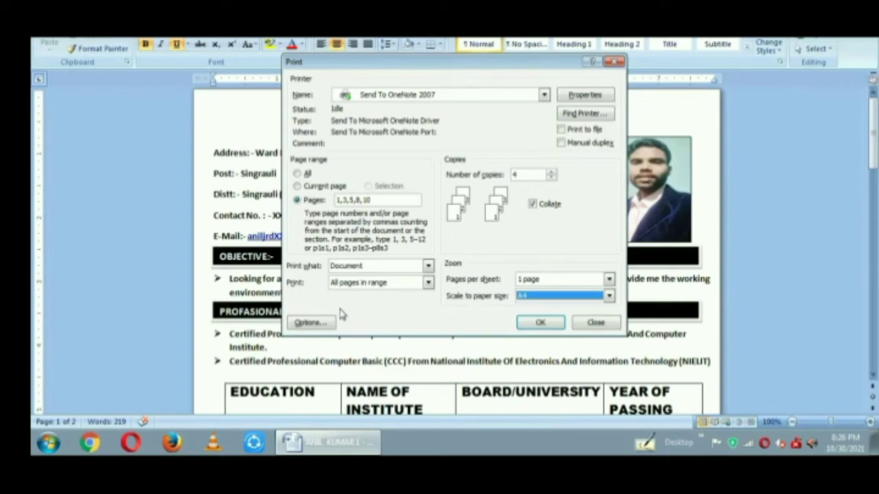